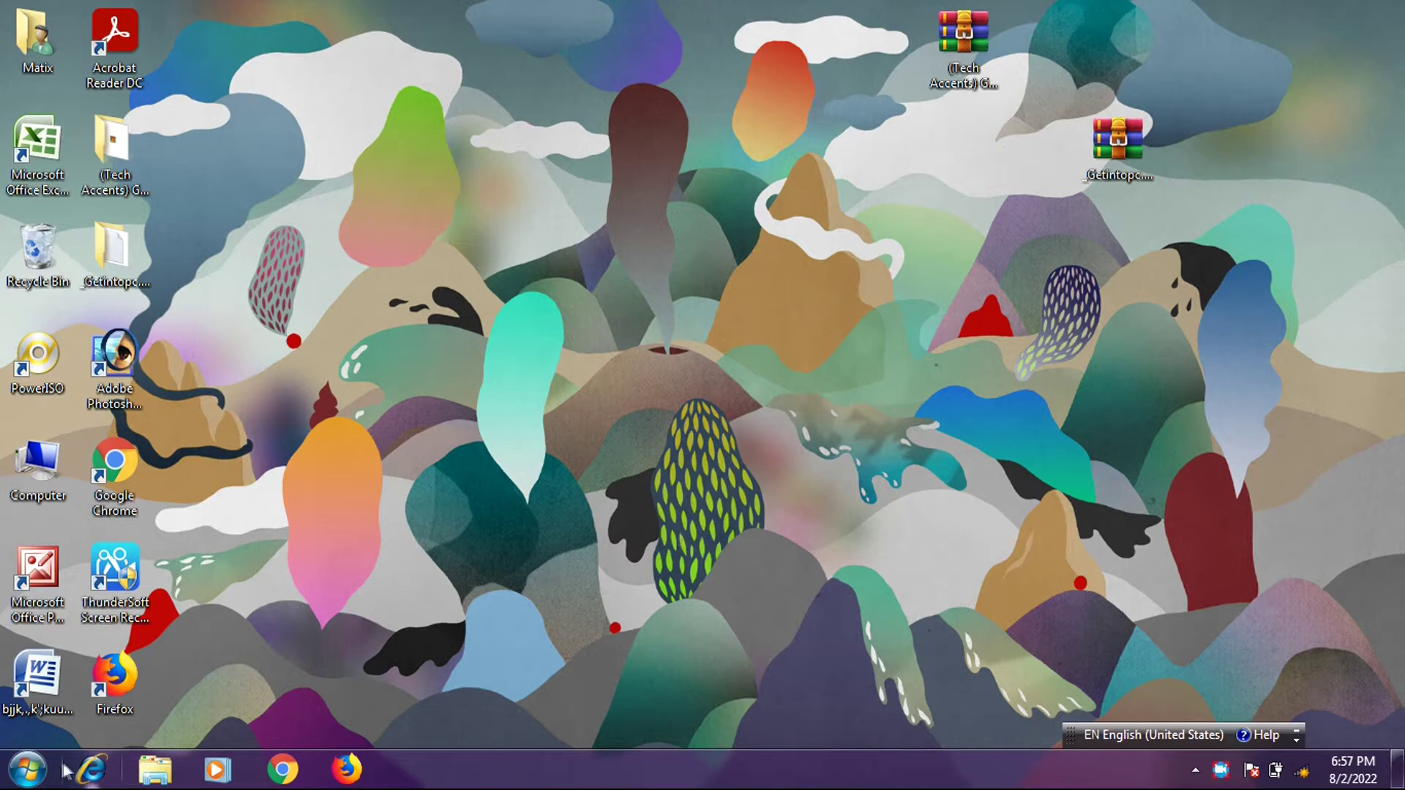
# - Launch Notepad from the Start search and type the test text 'sadfvccdffcvvvvv'
pyautogui.click(27, 770)
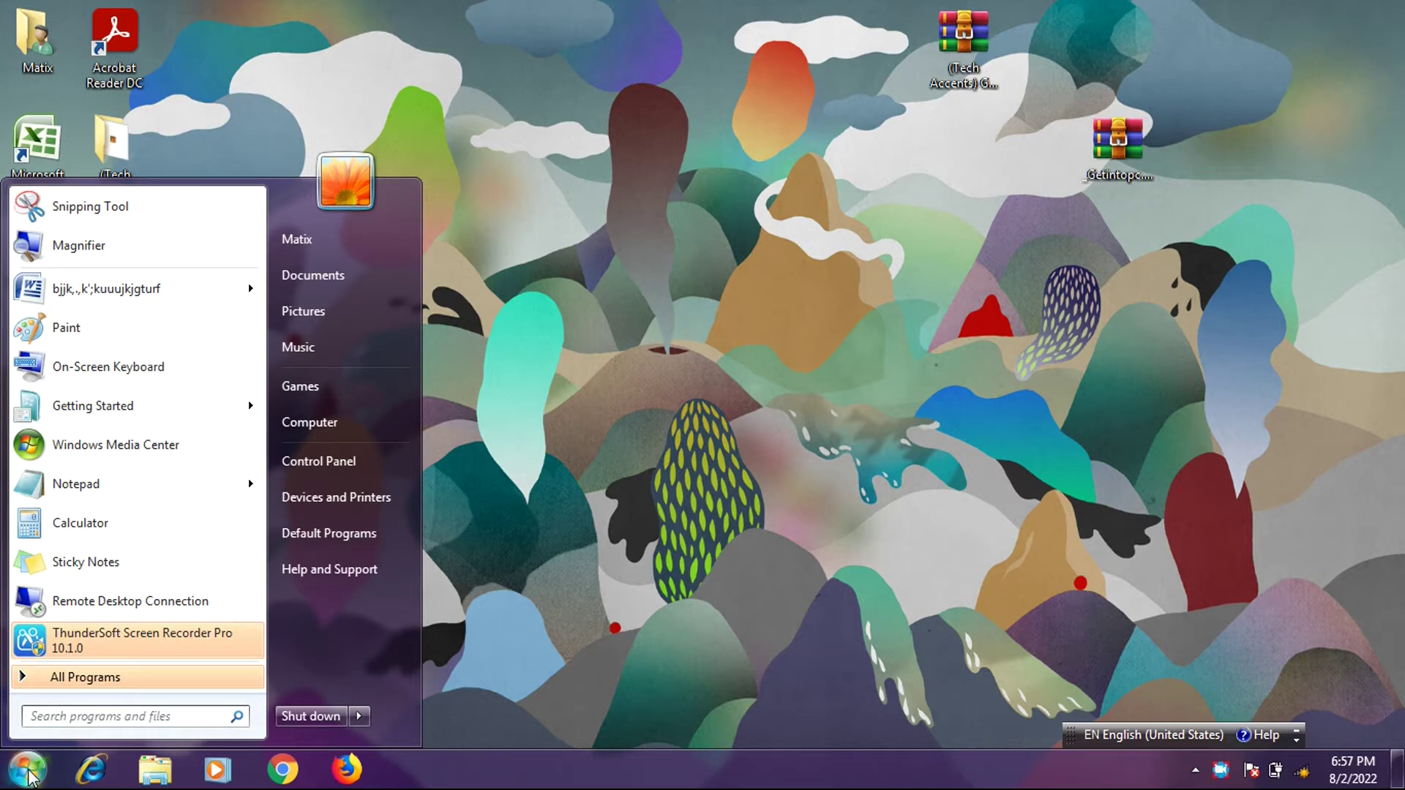
pyautogui.write('n')
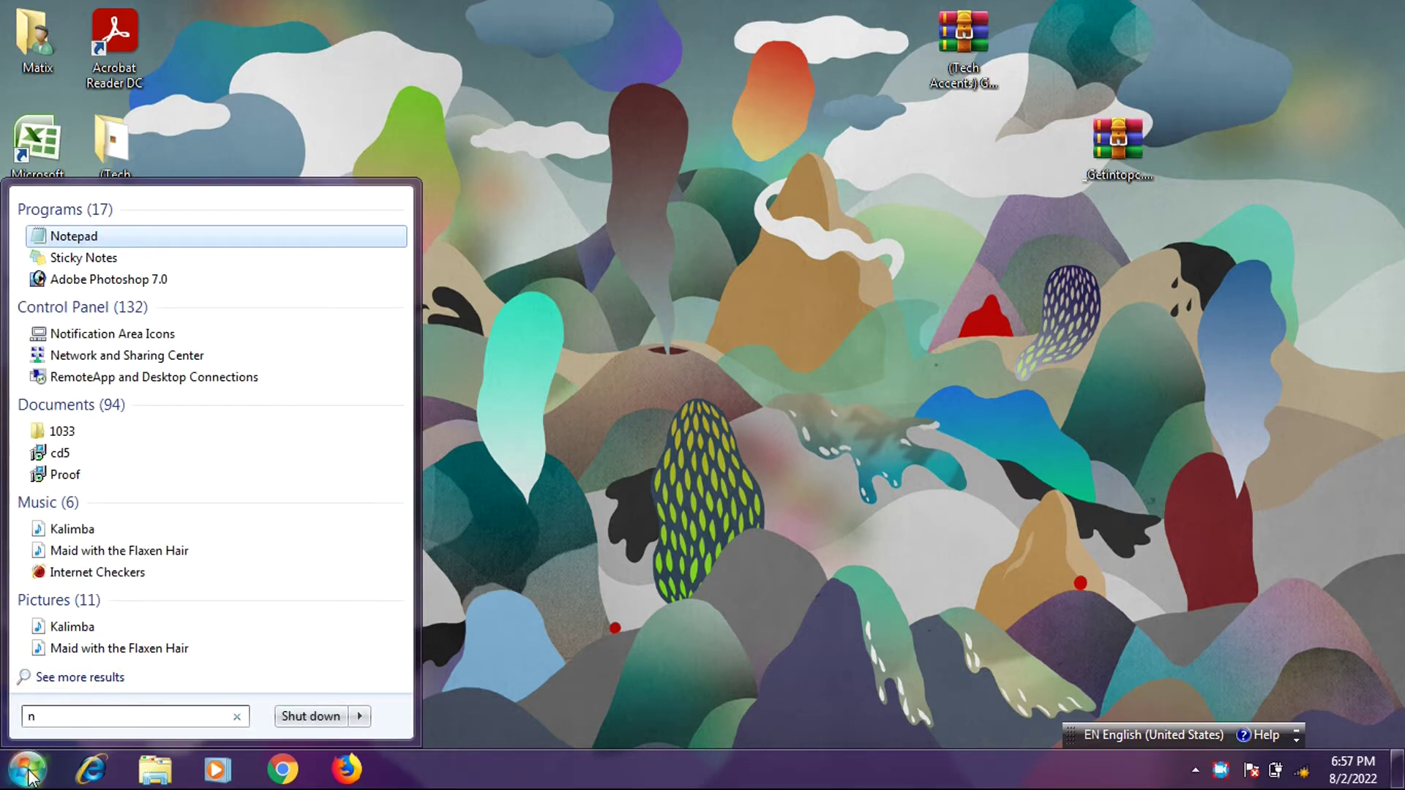
pyautogui.write('ote')
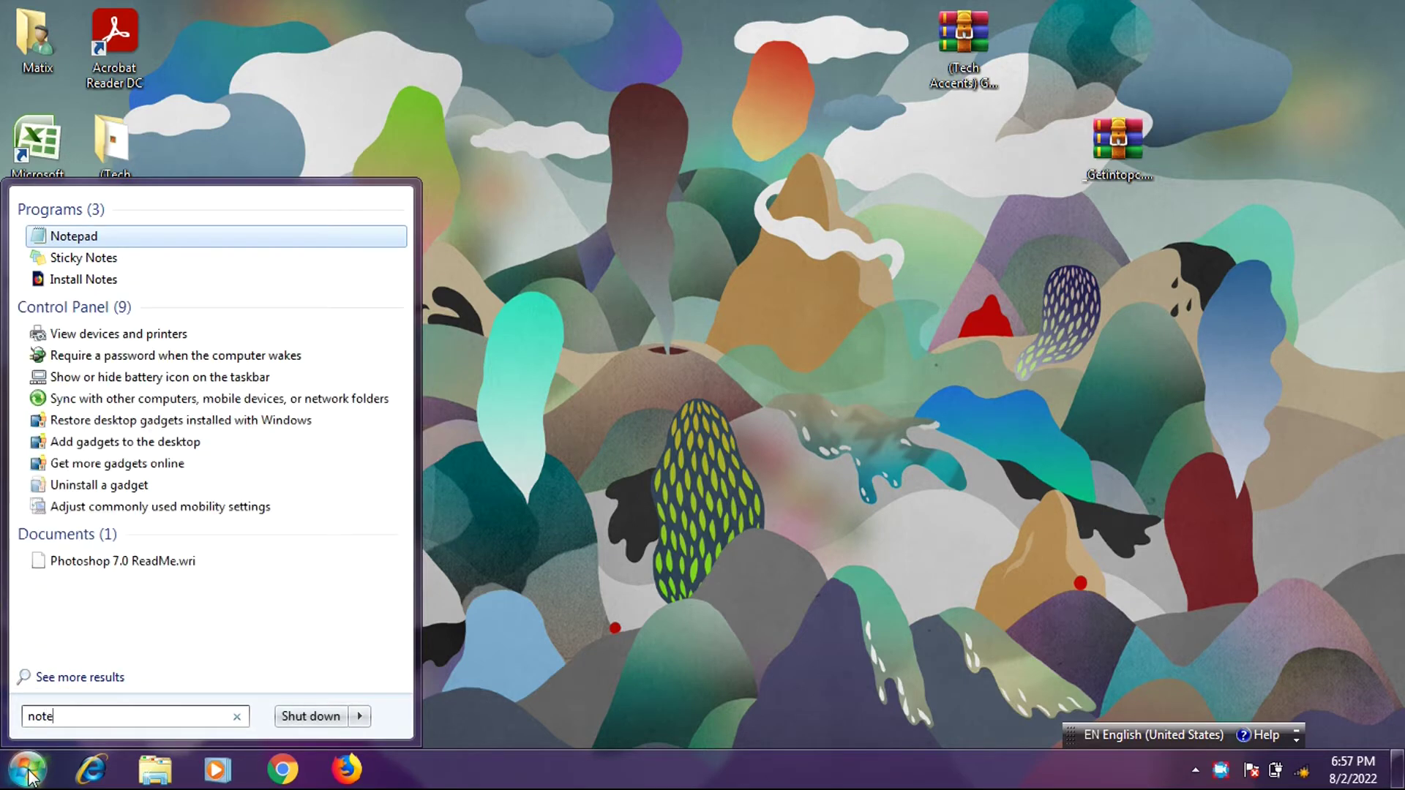
pyautogui.press('Return')
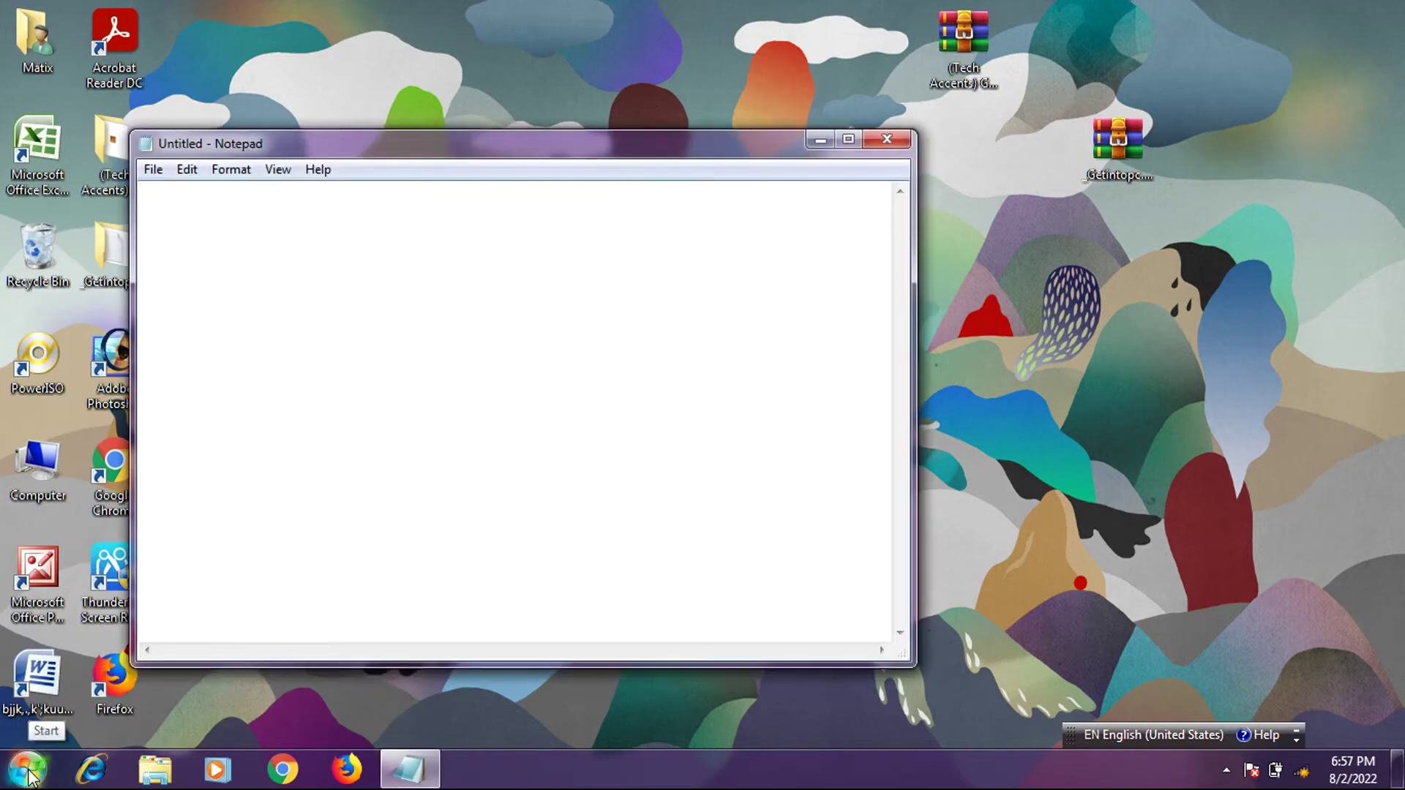
pyautogui.write('sadfvccdffcvvvvv')
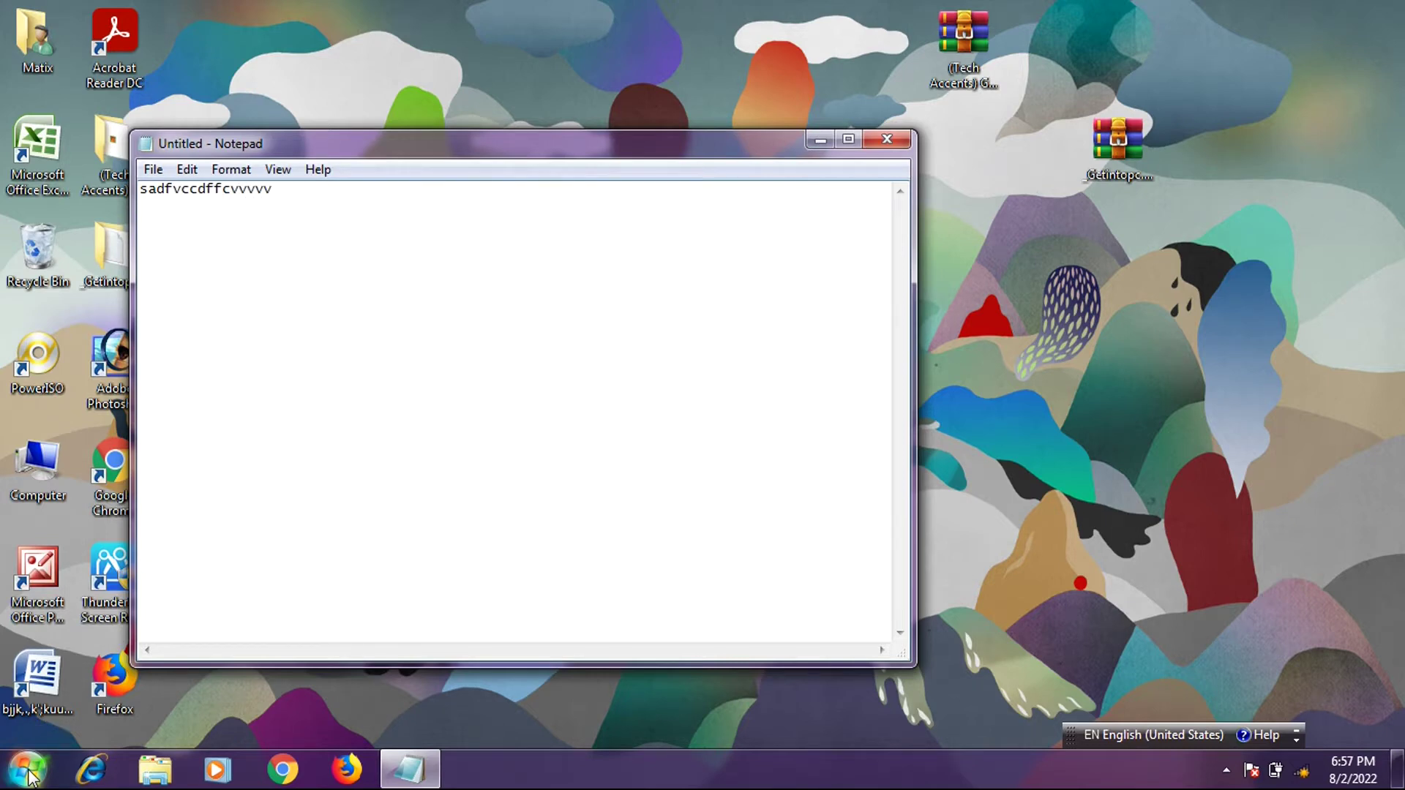
# - Minimize Notepad and extract the (Tech Accents) archive into a GoogleInputToolsHindi folder
pyautogui.click(820, 140)
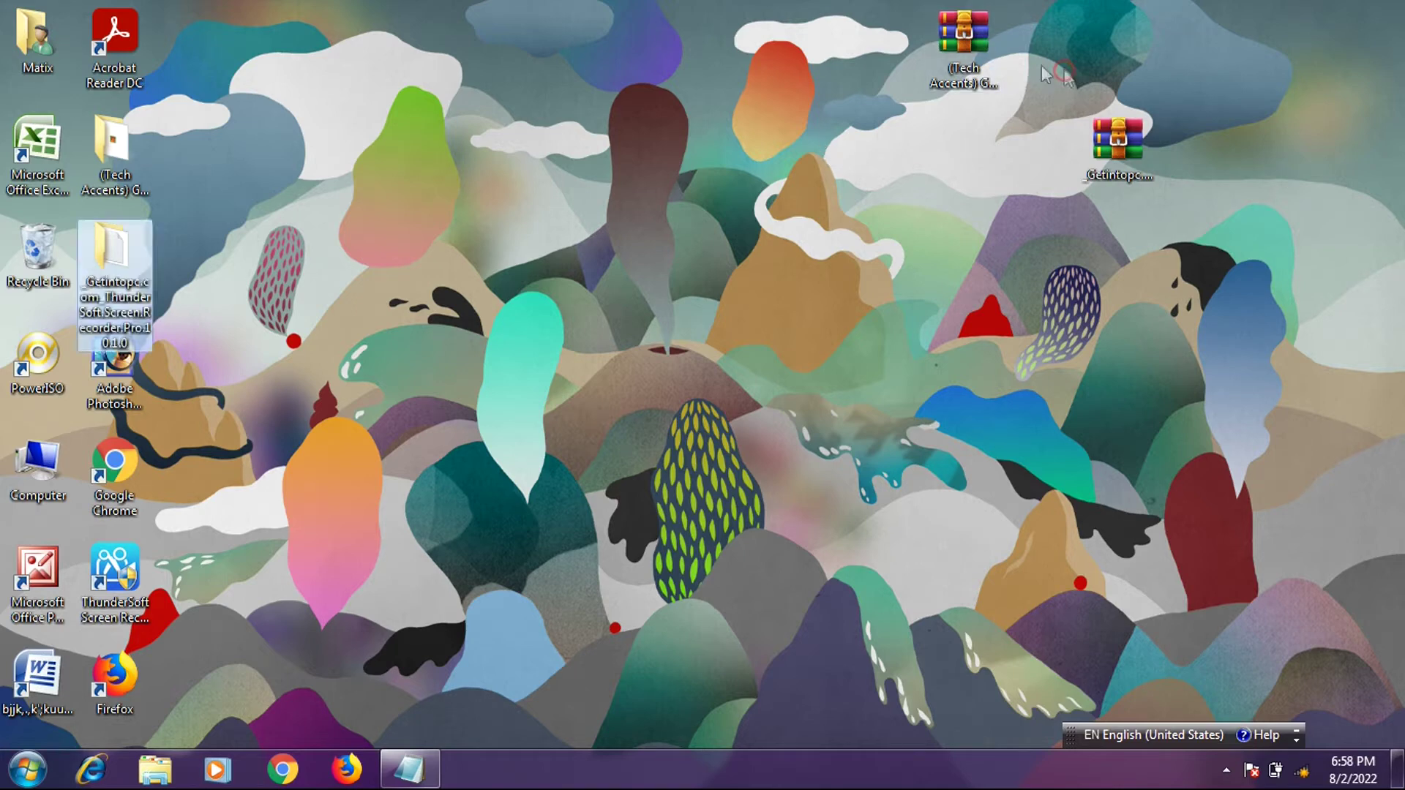
pyautogui.click(959, 66)
pyautogui.rightClick(957, 59)
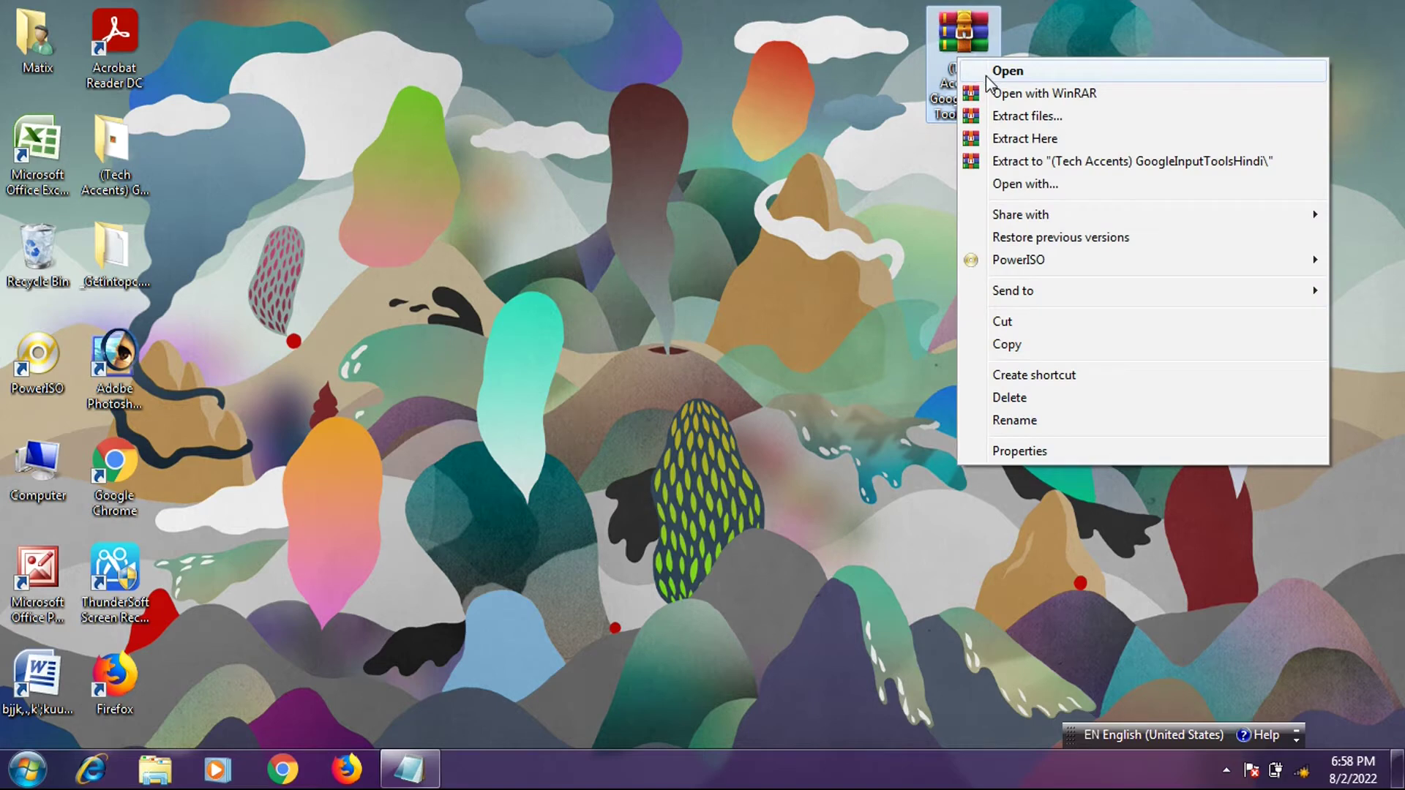
pyautogui.click(1009, 162)
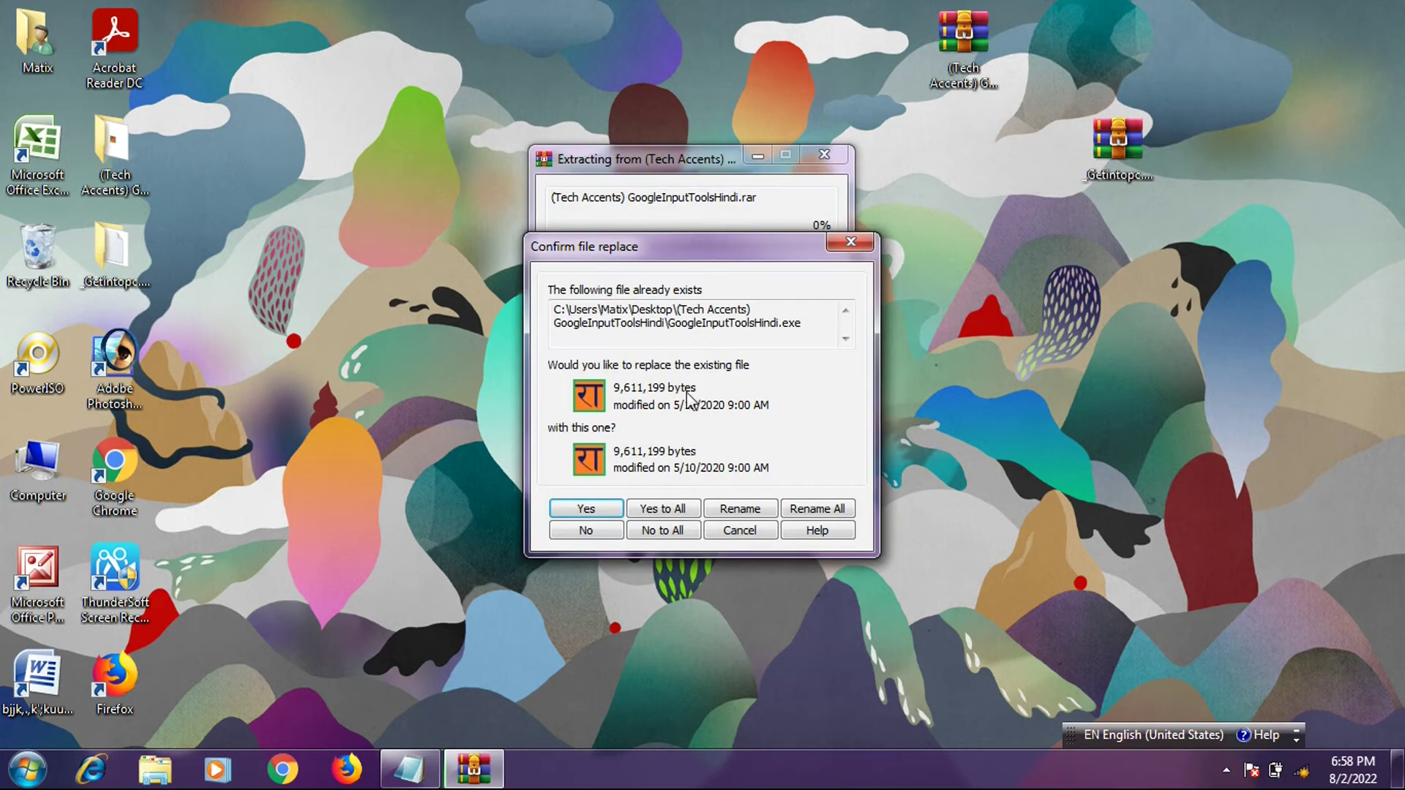
# - Replace all existing files, hide the password, and submit a first archive password attempt
pyautogui.click(664, 510)
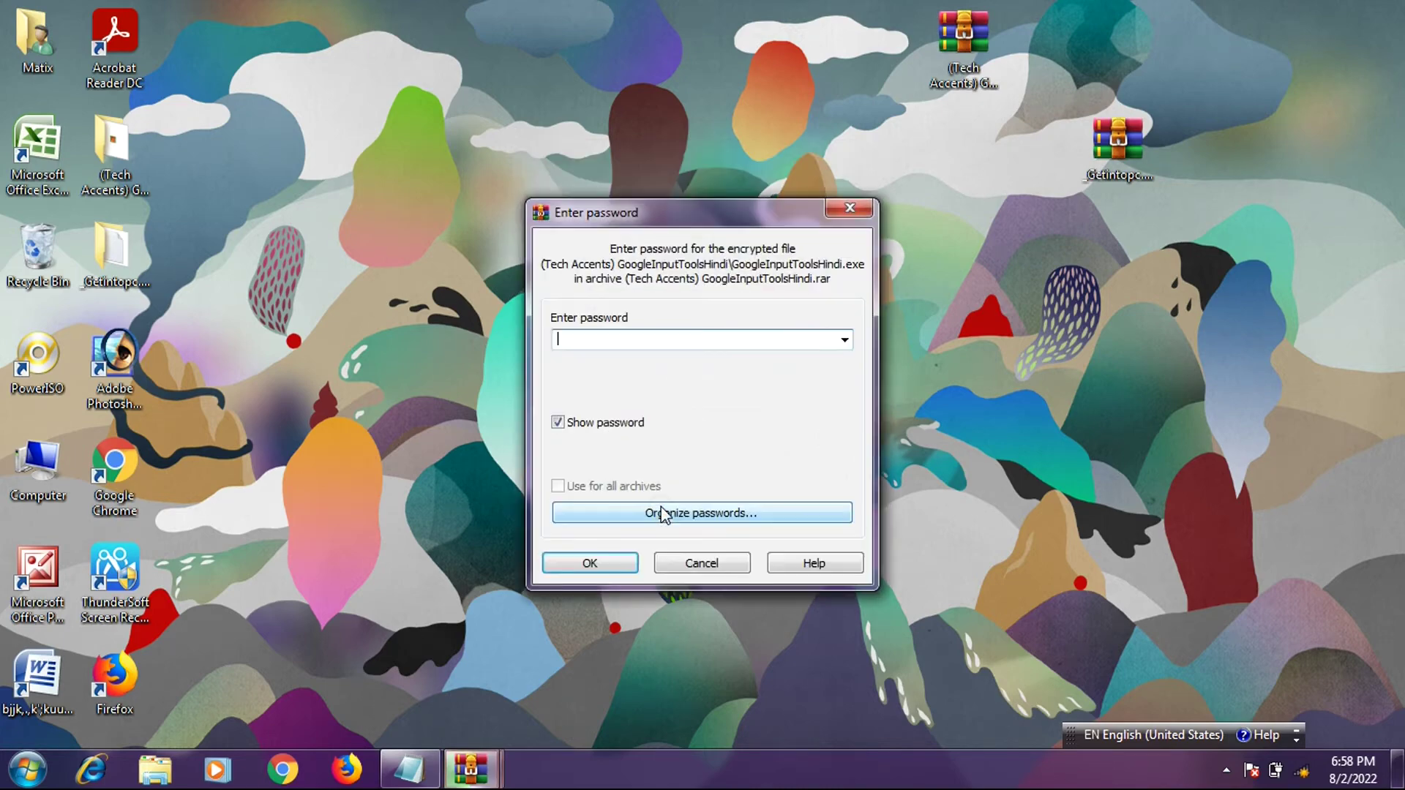
pyautogui.click(559, 423)
pyautogui.press('h')
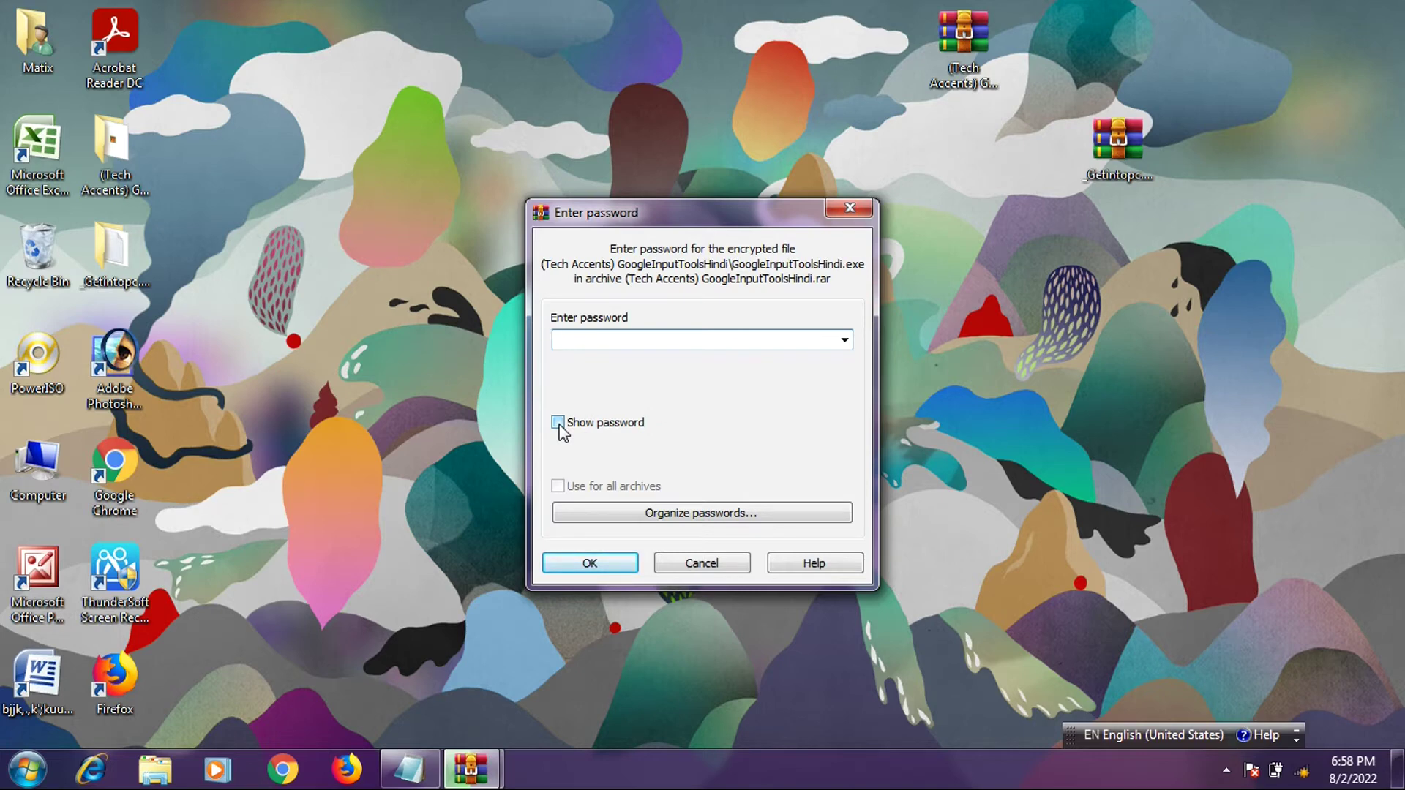
pyautogui.write('1234')
pyautogui.press('Return')
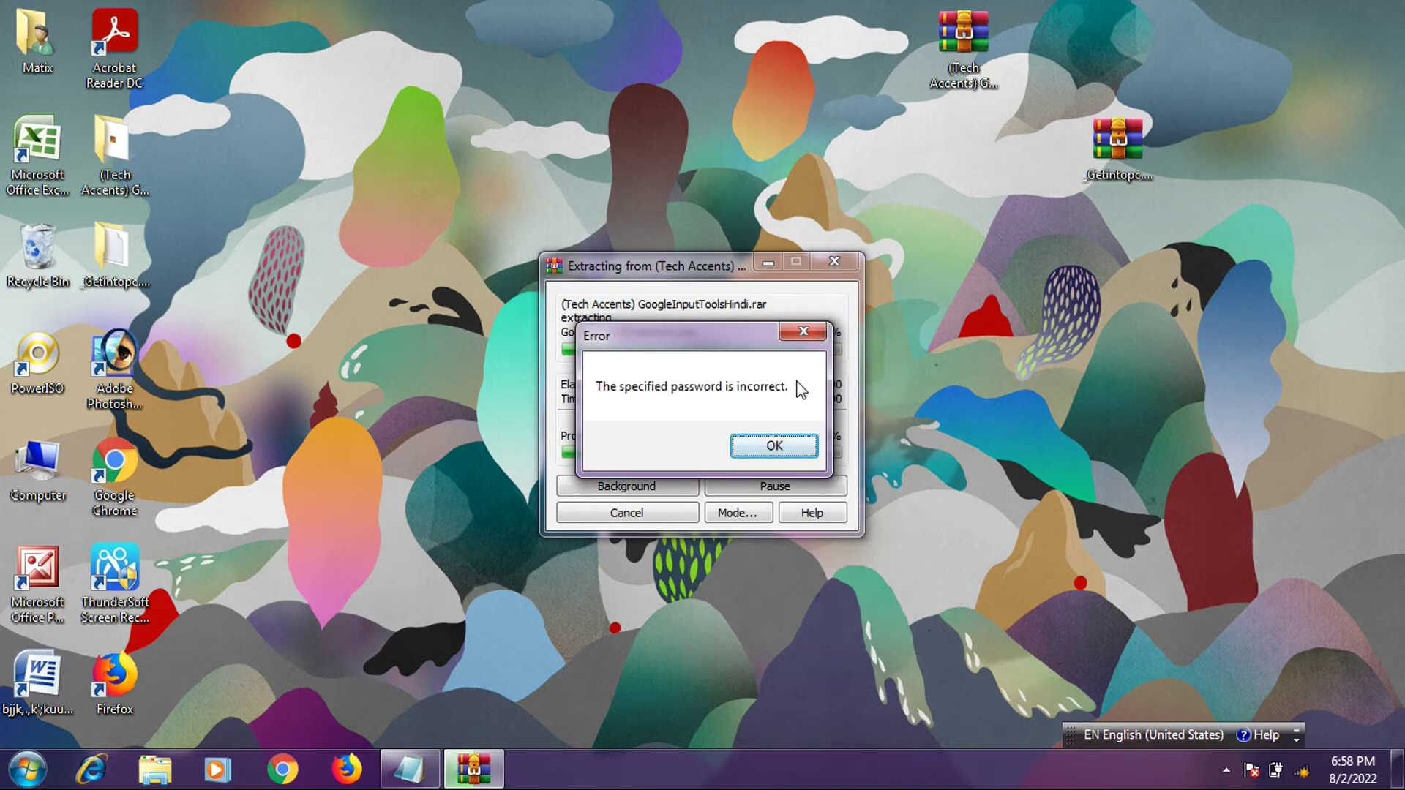
# - Dismiss the incorrect-password errors and retype the archive password until extraction proceeds
pyautogui.click(761, 452)
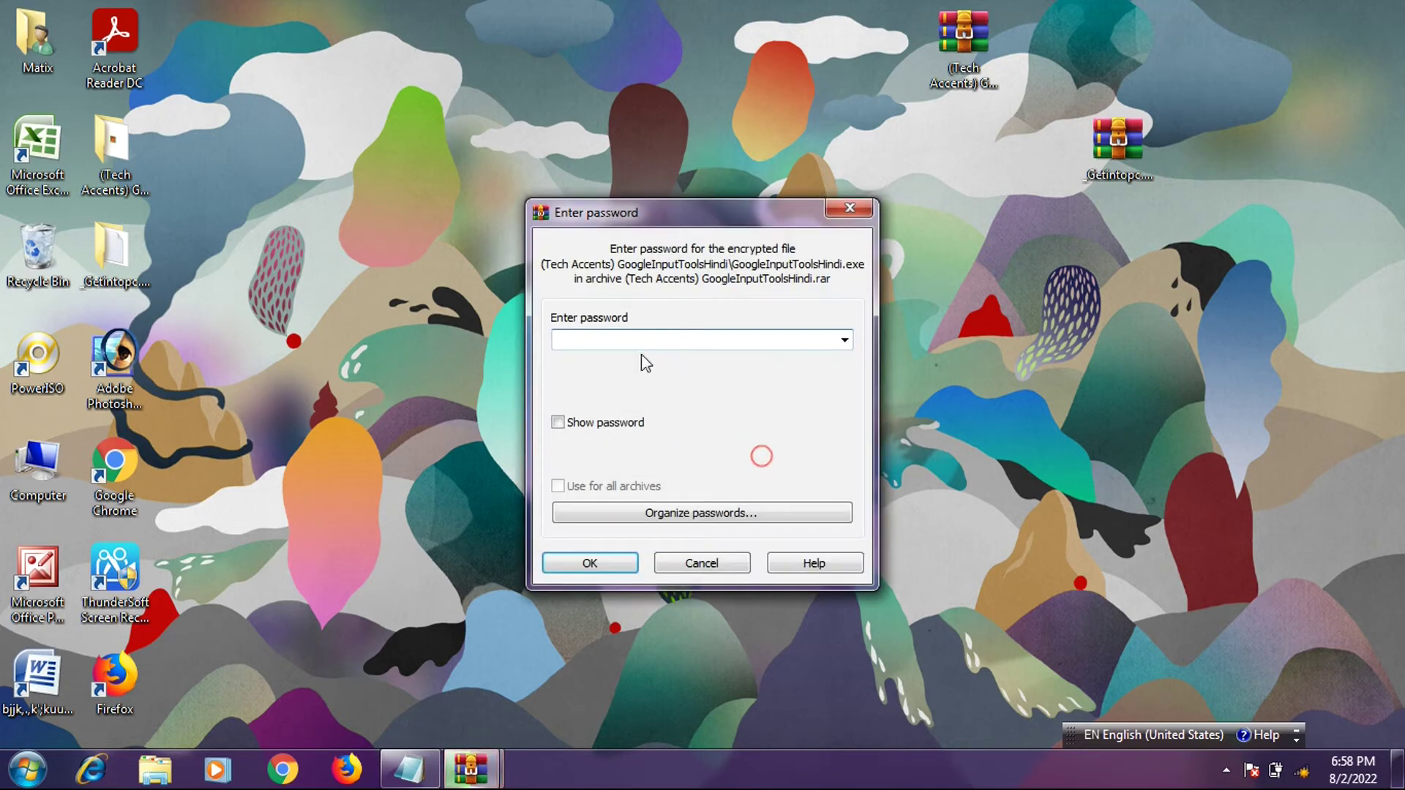
pyautogui.click(627, 341)
pyautogui.write('123')
pyautogui.press('Return')
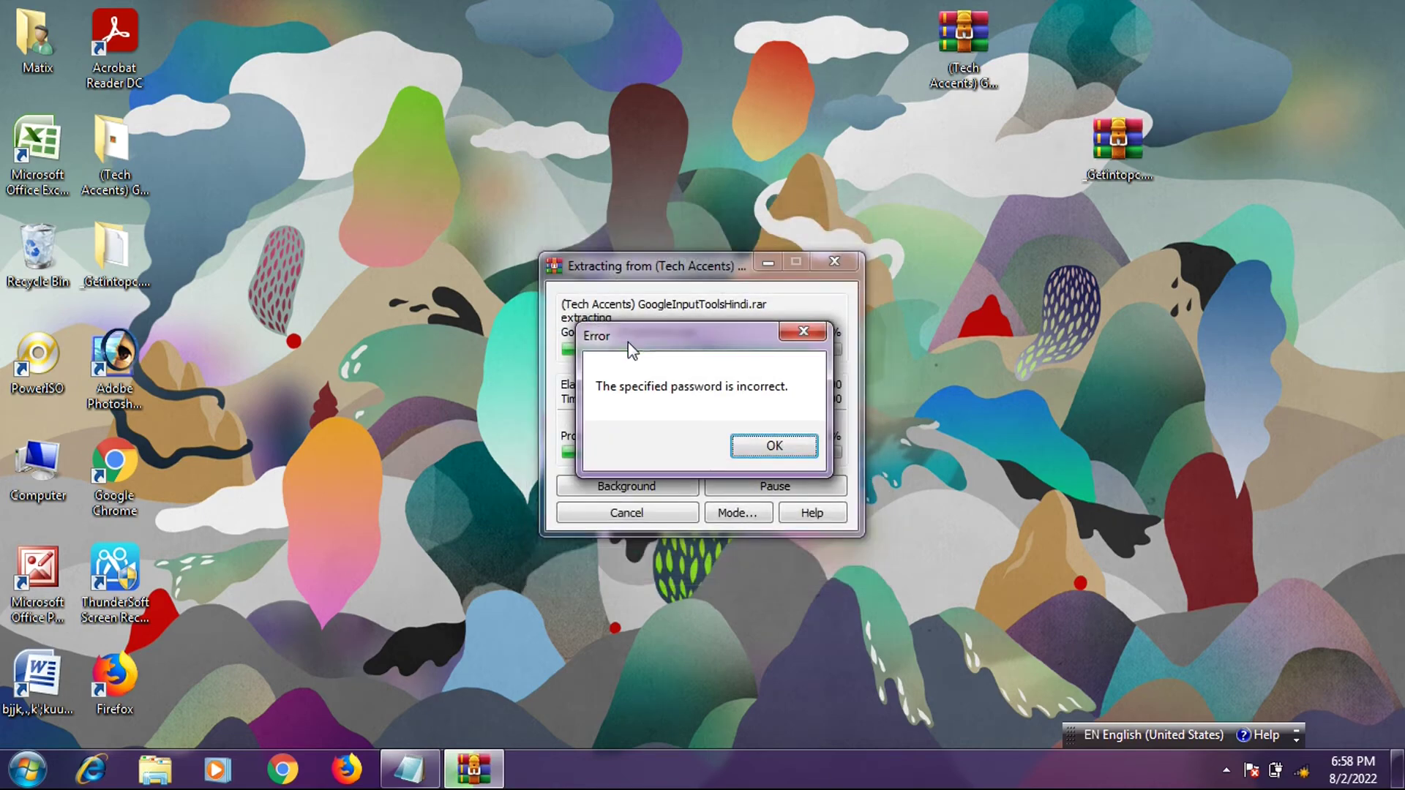
pyautogui.click(772, 445)
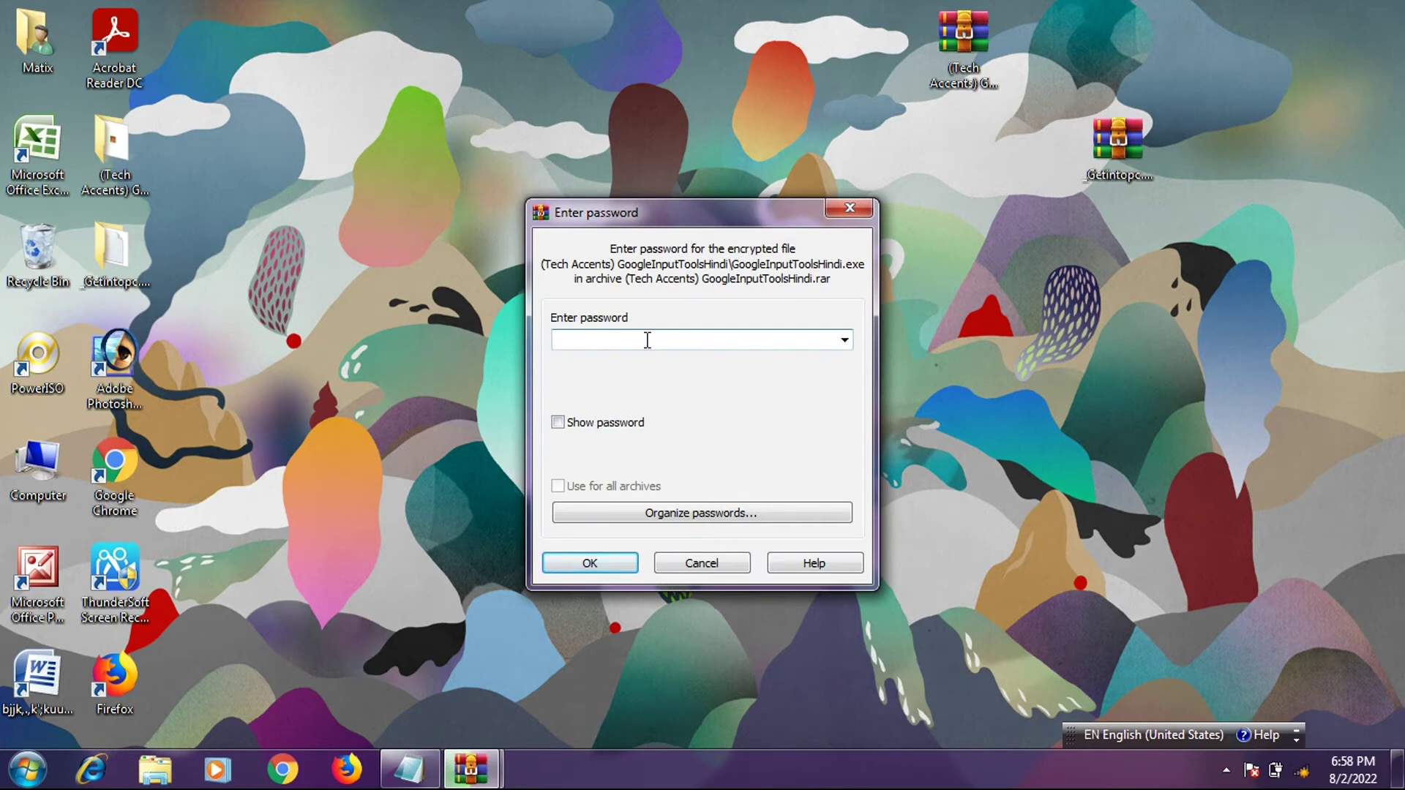
pyautogui.write('12345')
pyautogui.press('Return')
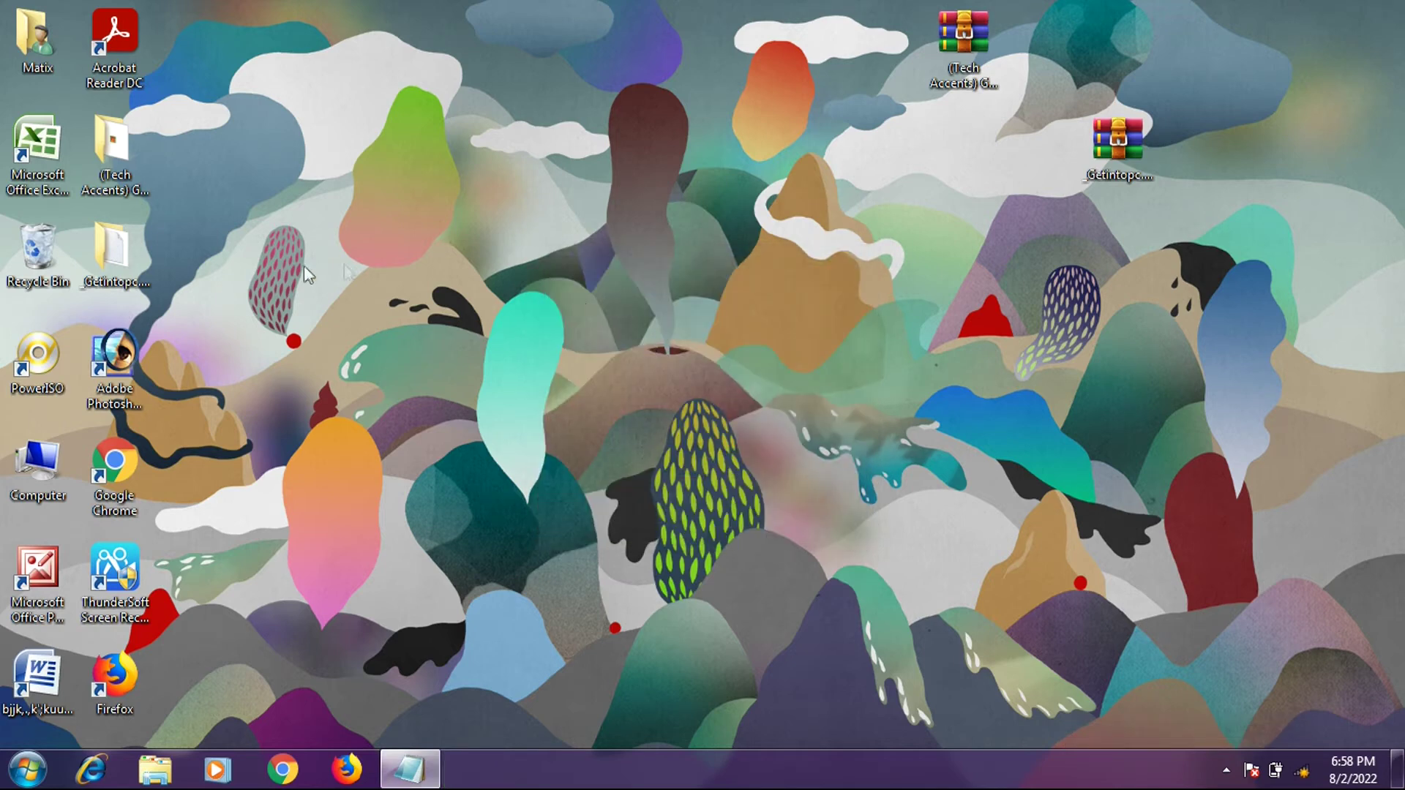
# - Open the (Tech Accents) GoogleInputToolsHindi folder and select the GoogleInputToolsHindi installer
pyautogui.doubleClick(81, 250)
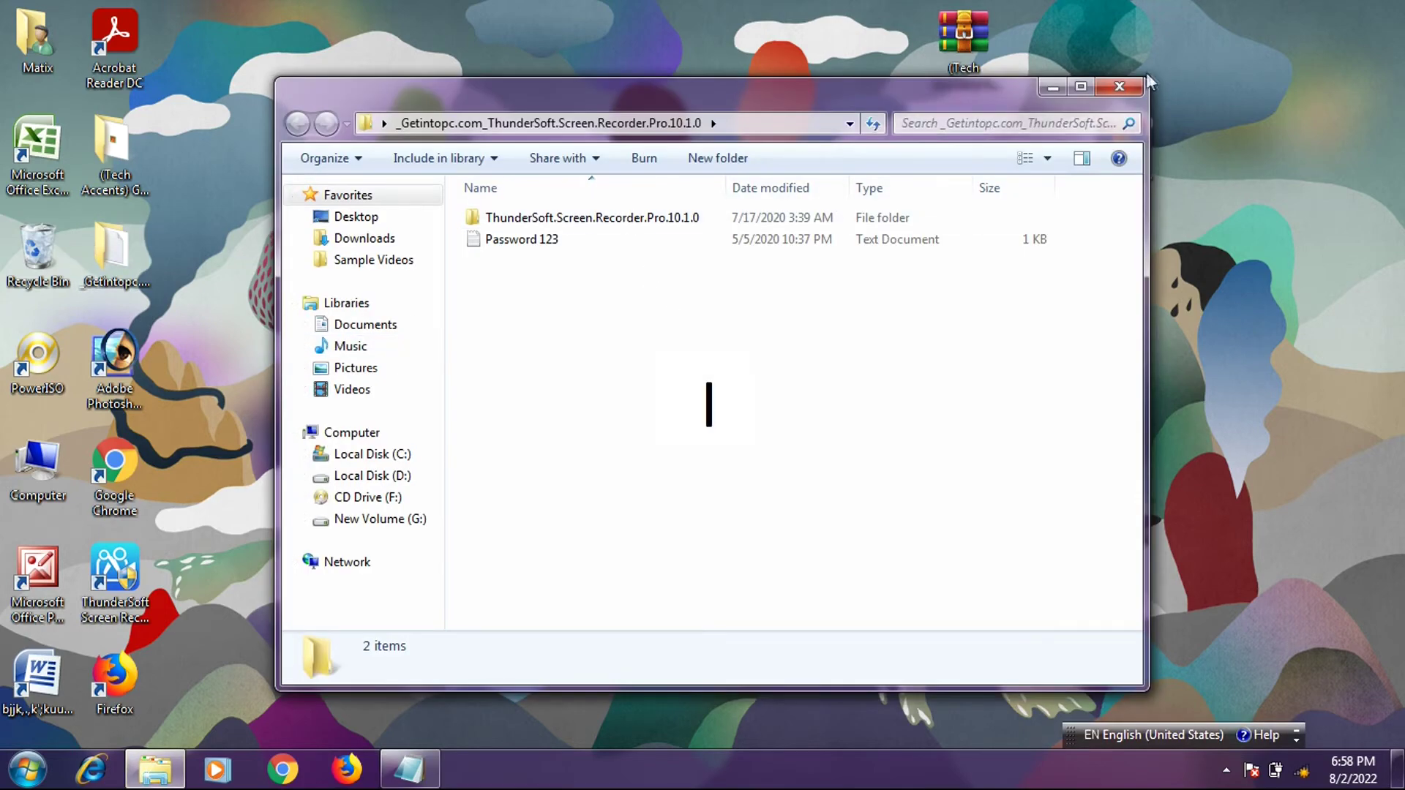
pyautogui.click(1119, 87)
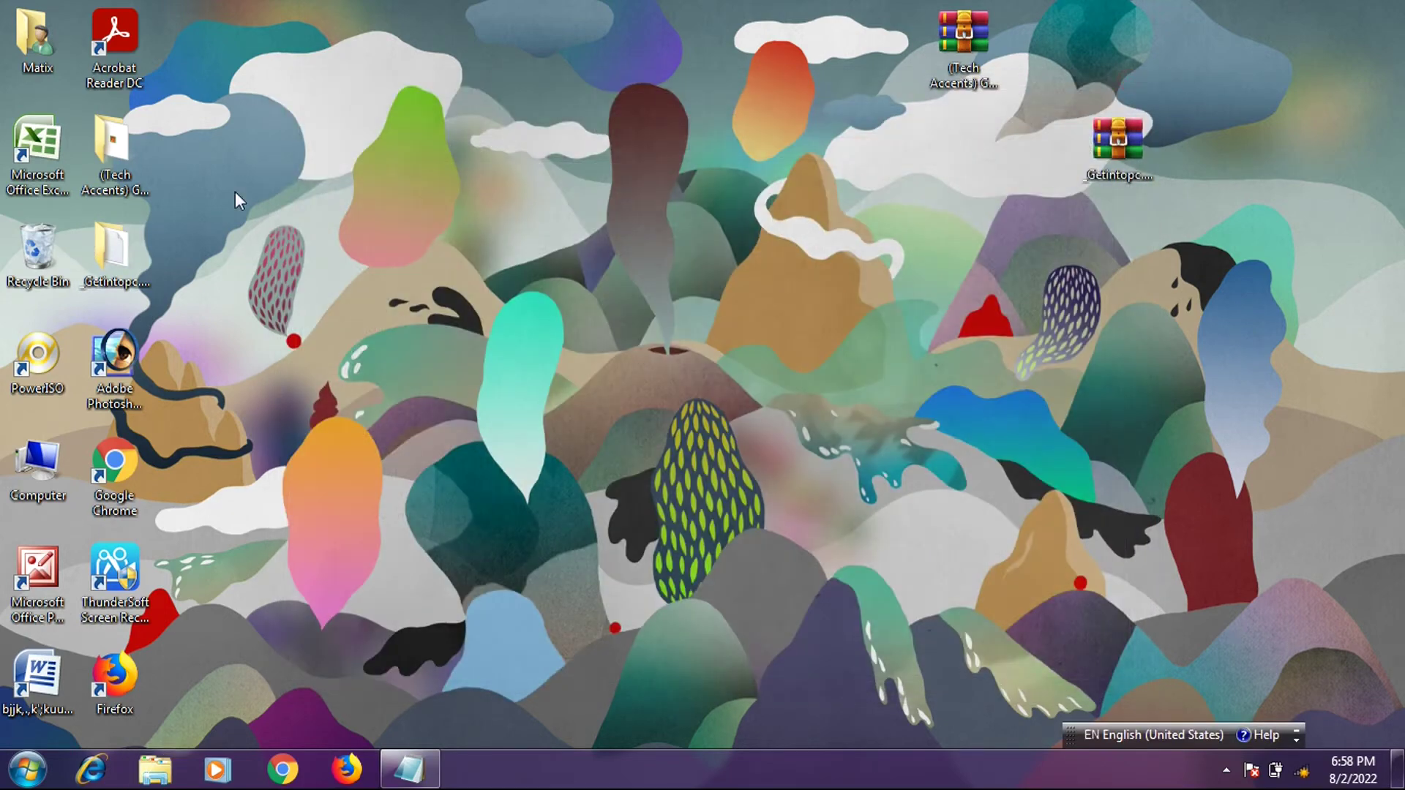
pyautogui.doubleClick(101, 174)
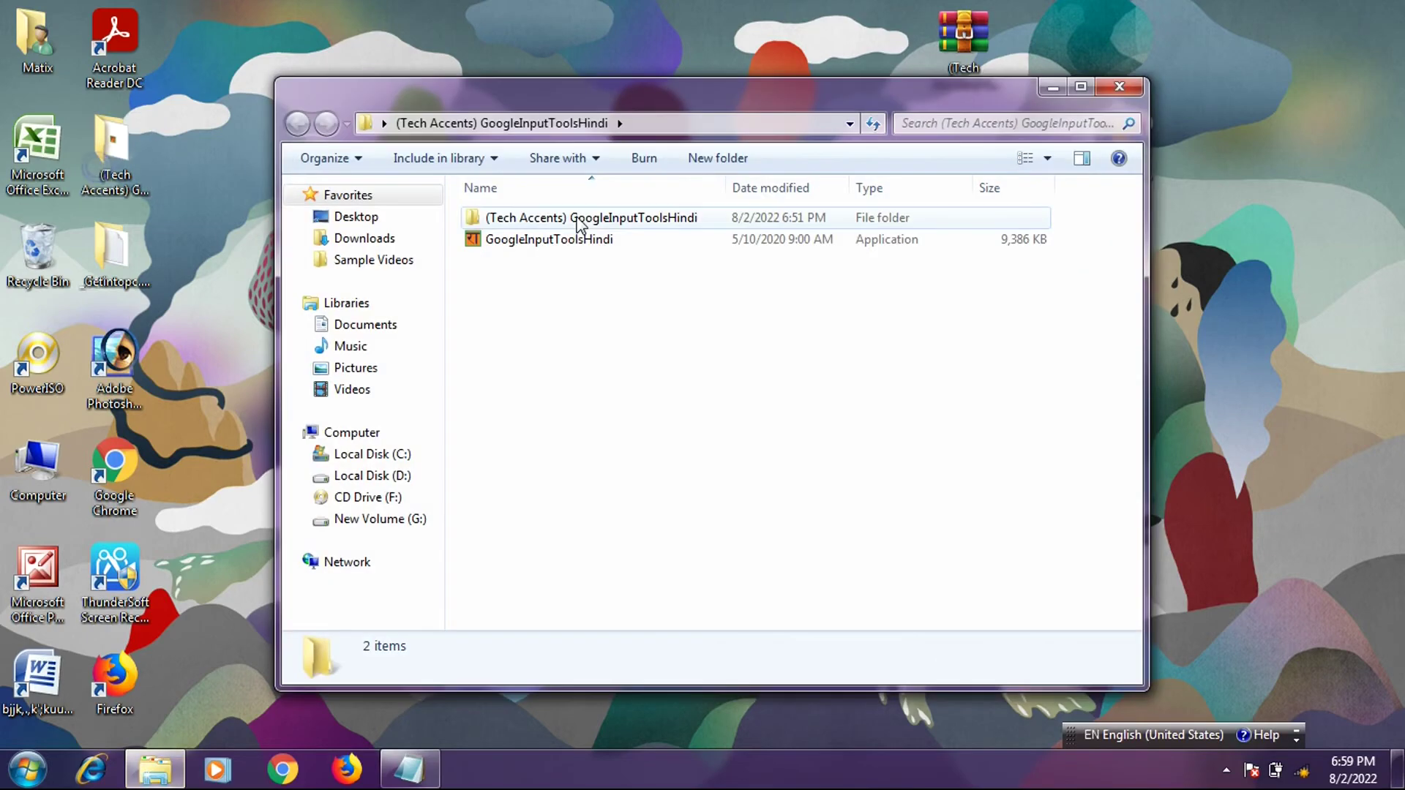
pyautogui.click(568, 240)
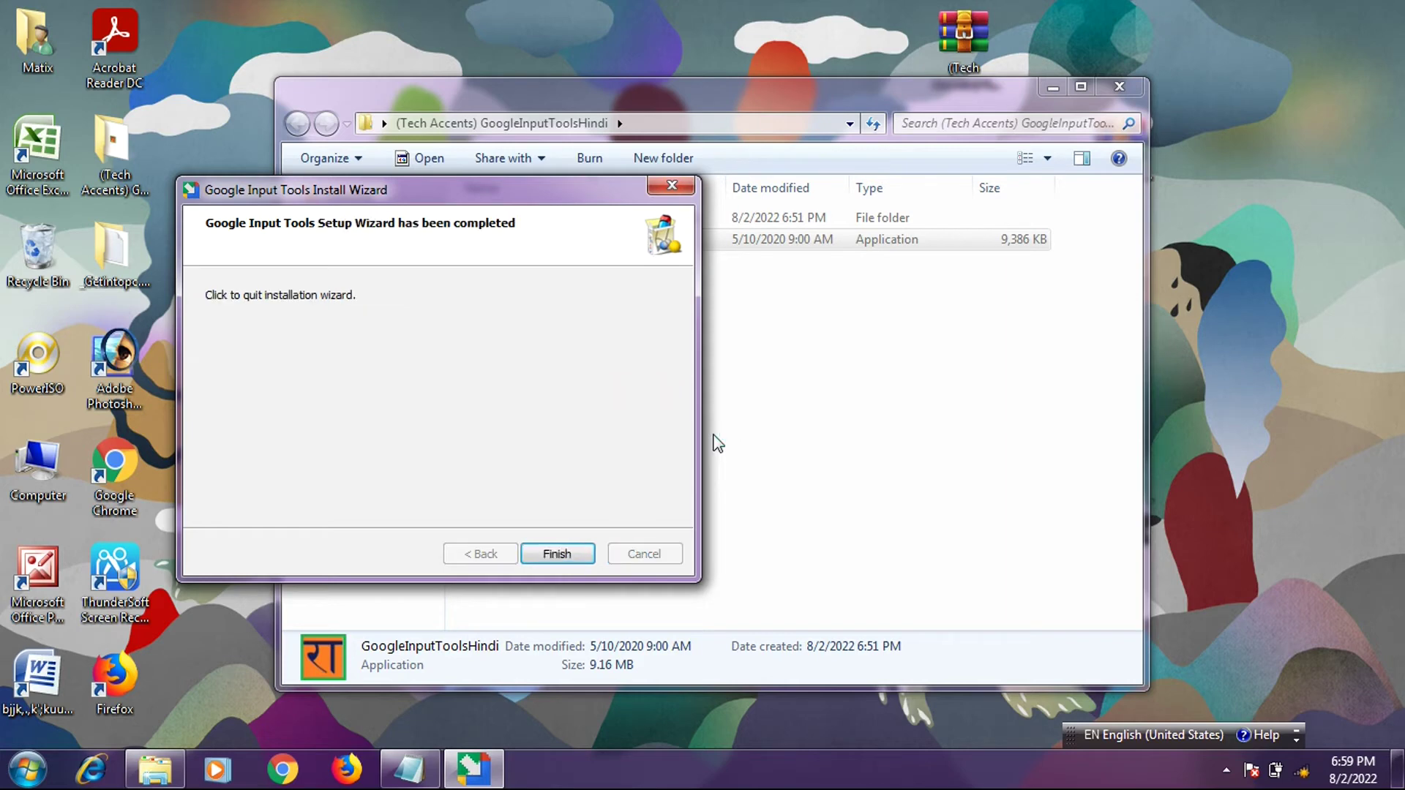
# - Run GoogleInputToolsHindi.exe, finish the Google Input Tools setup, and close the folder window
pyautogui.click(559, 553)
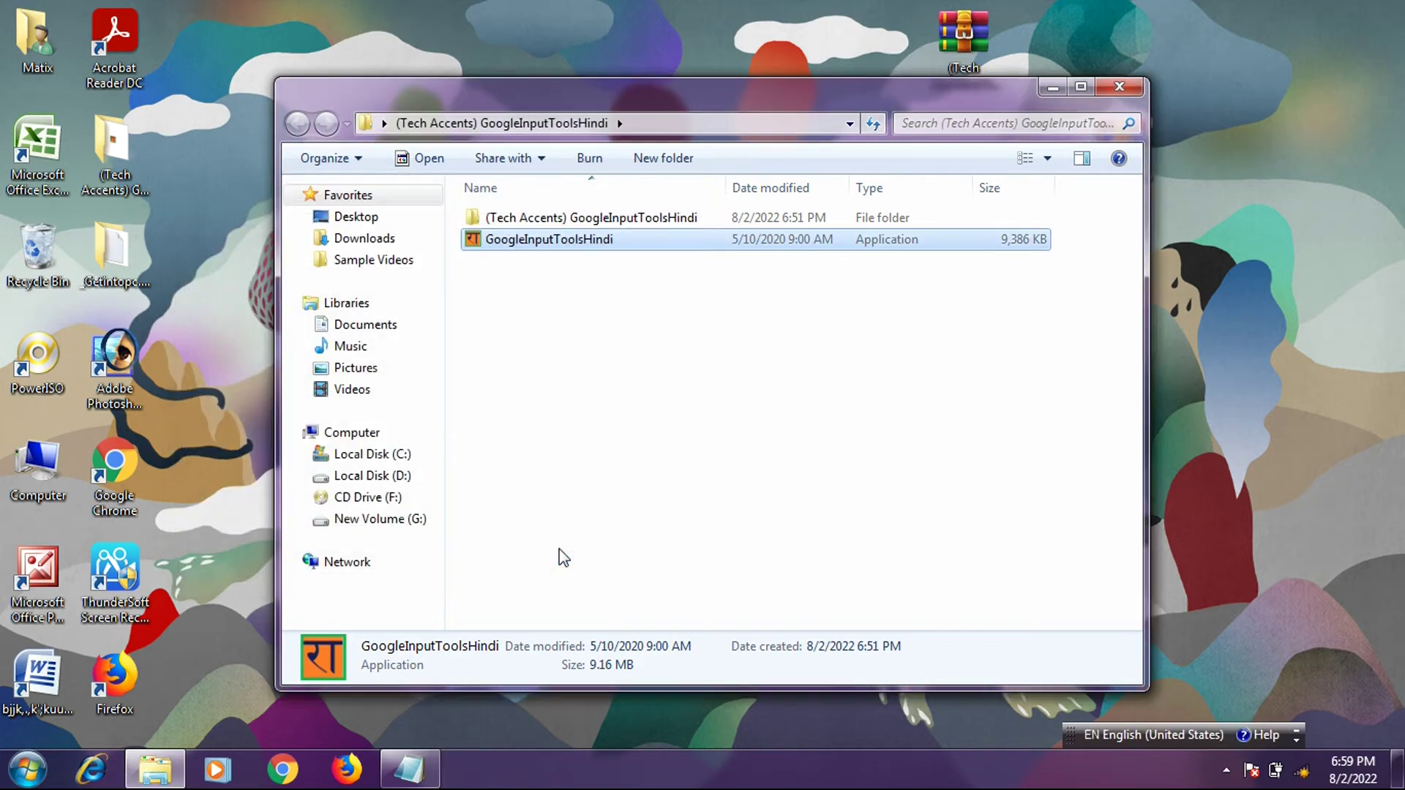
pyautogui.doubleClick(549, 240)
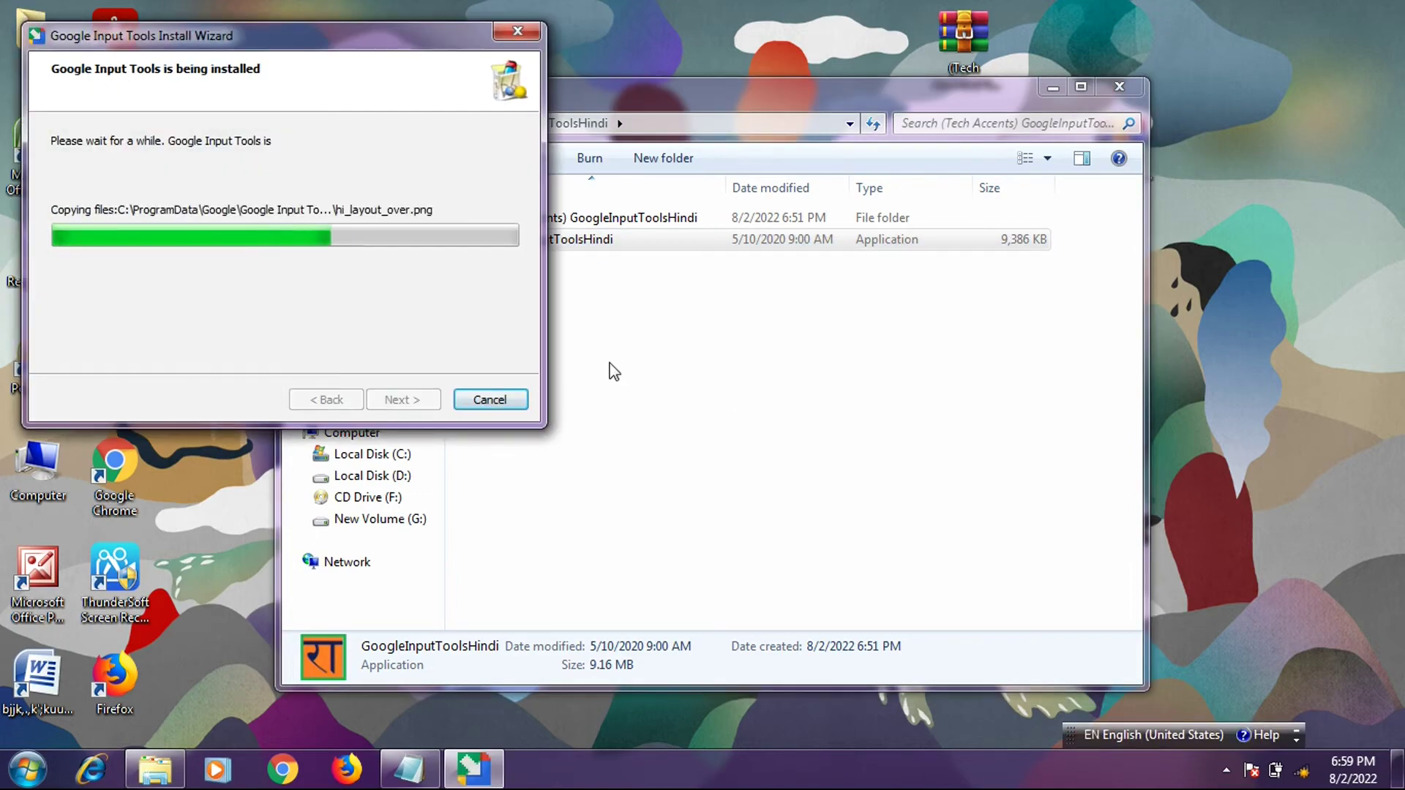
pyautogui.click(377, 399)
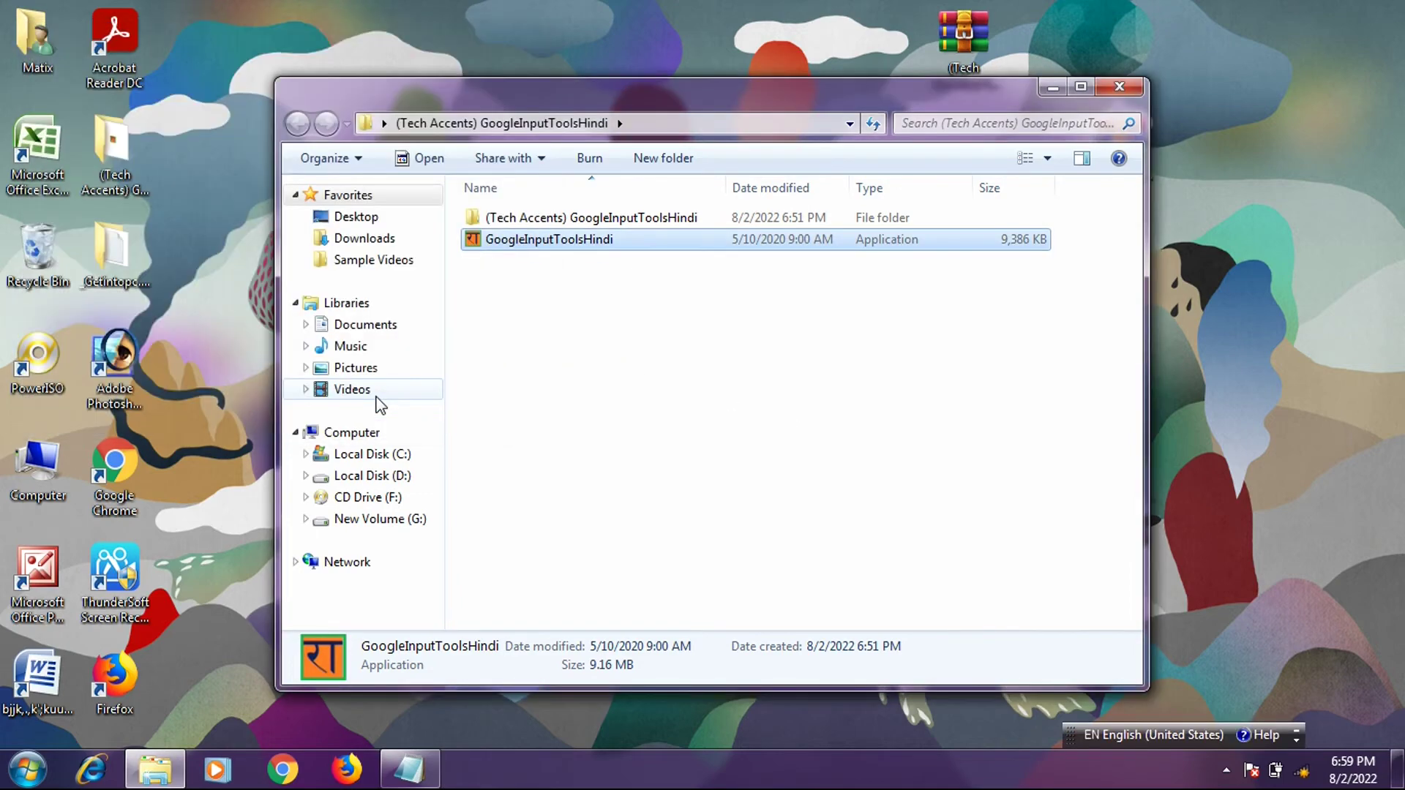
pyautogui.click(1119, 89)
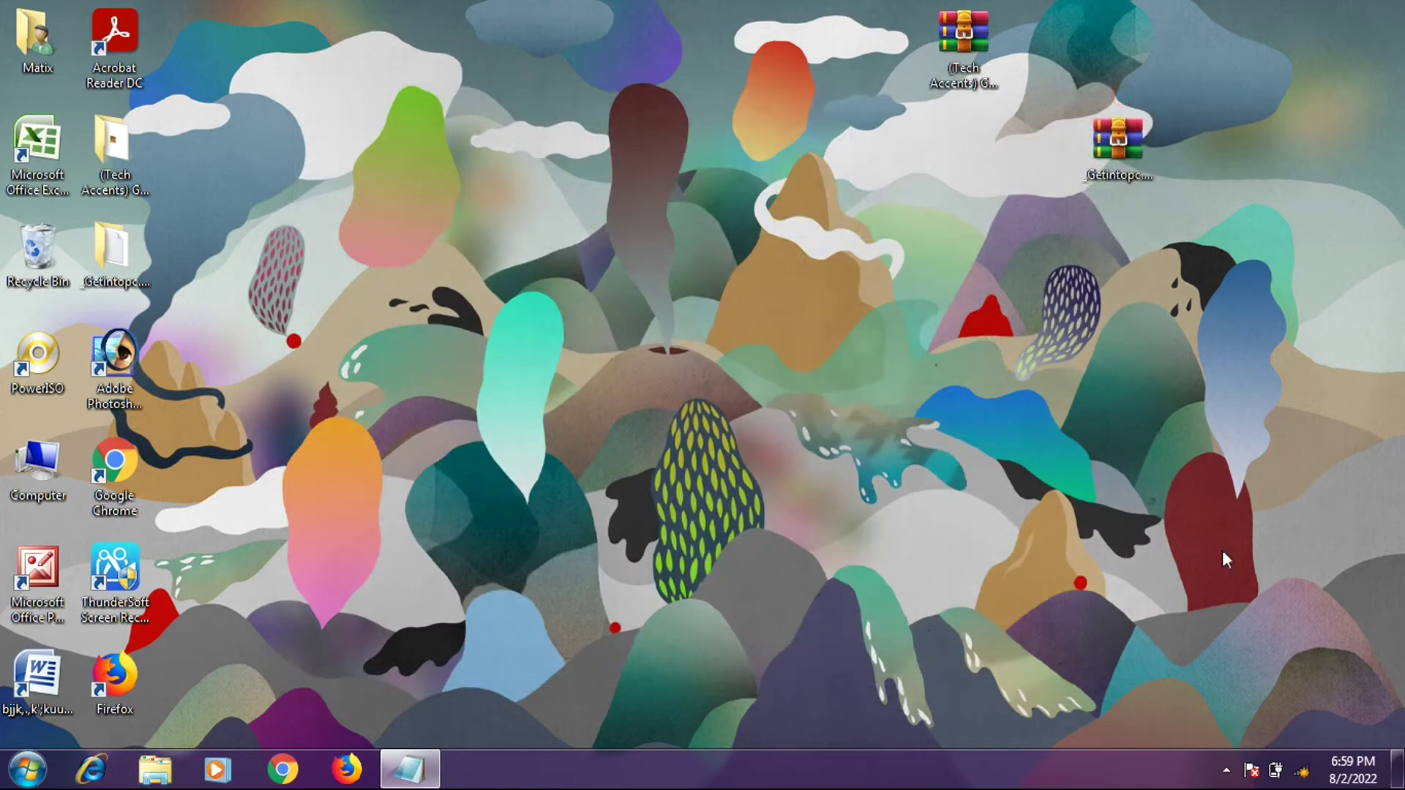
# - Refresh the desktop, switch the input language to Hindi (India), and restore Notepad
pyautogui.rightClick(1133, 595)
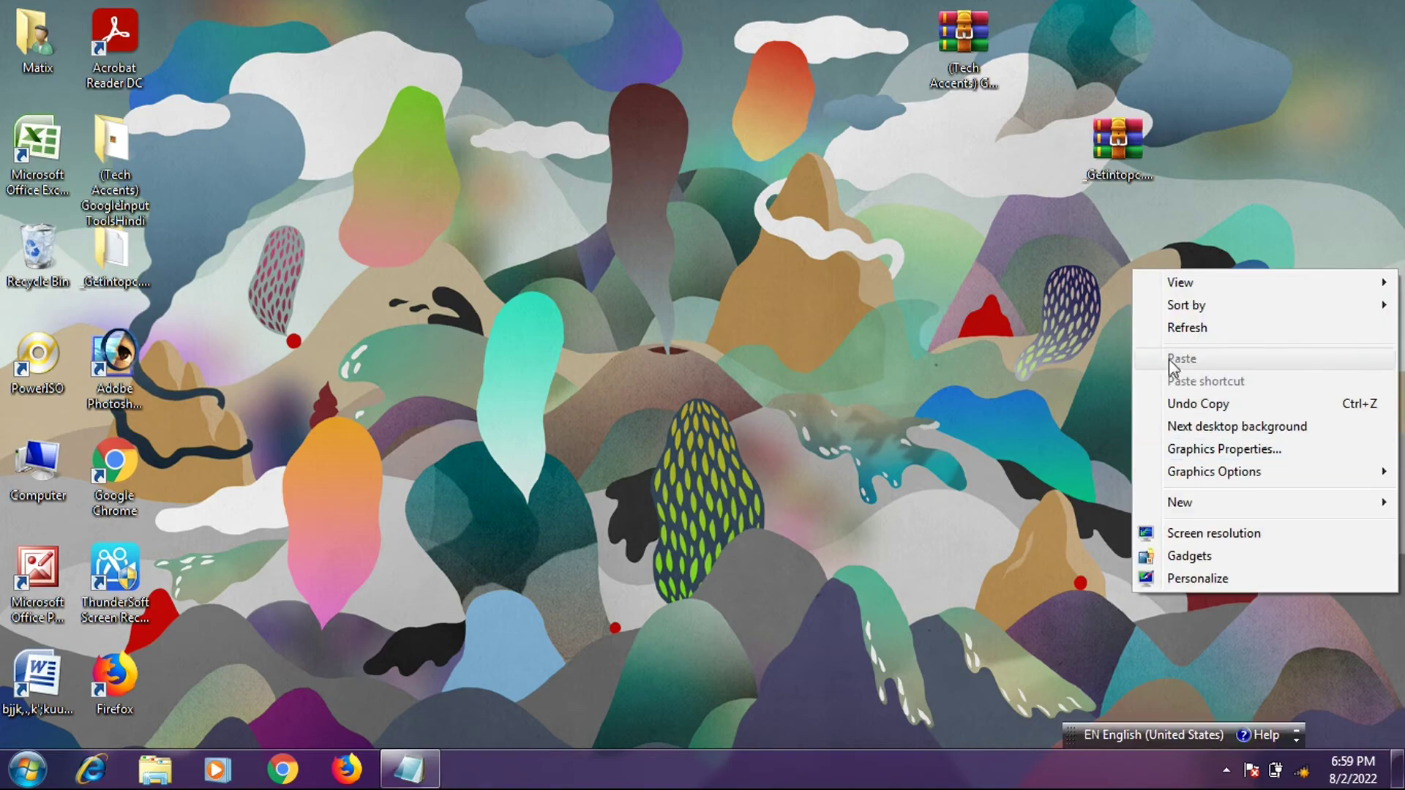
pyautogui.click(1174, 329)
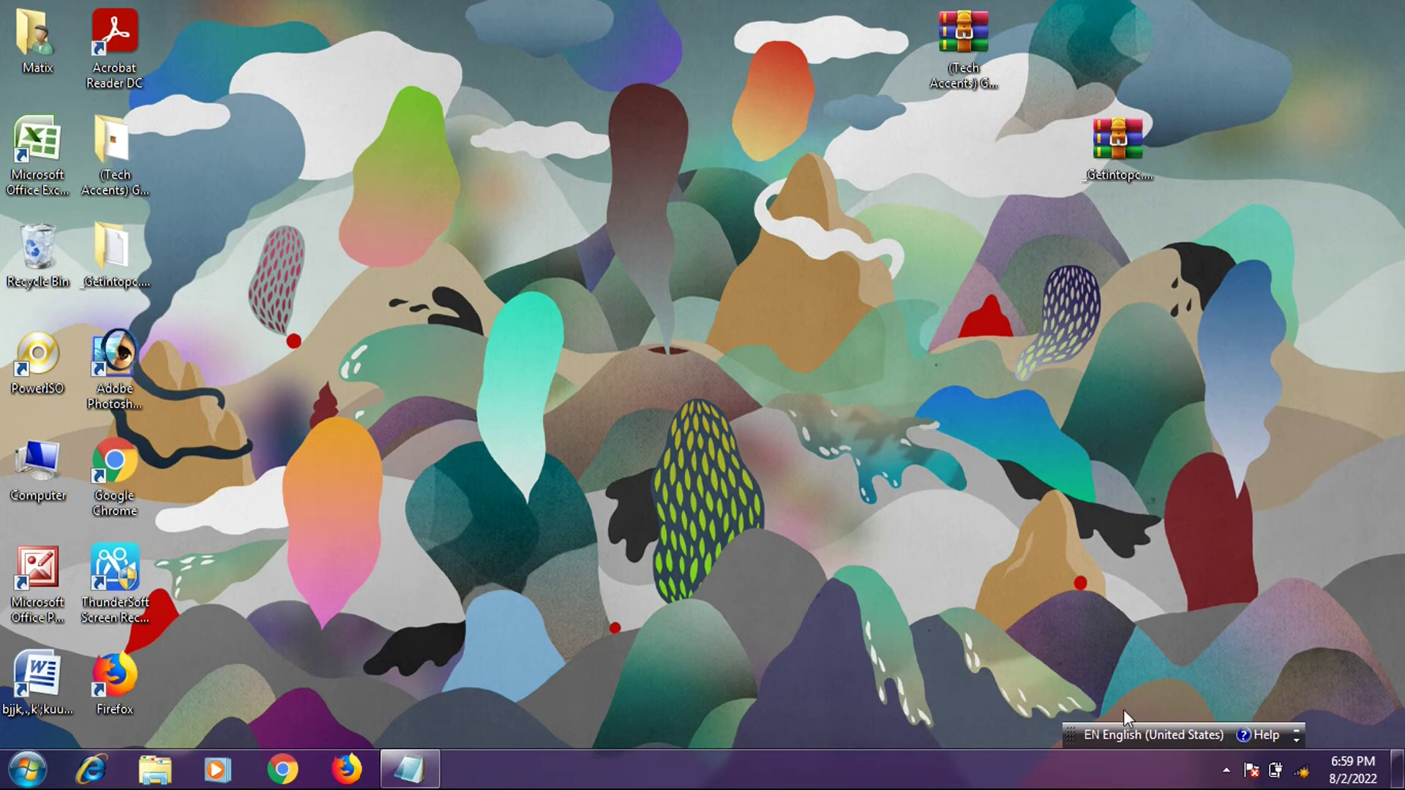
pyautogui.click(1177, 735)
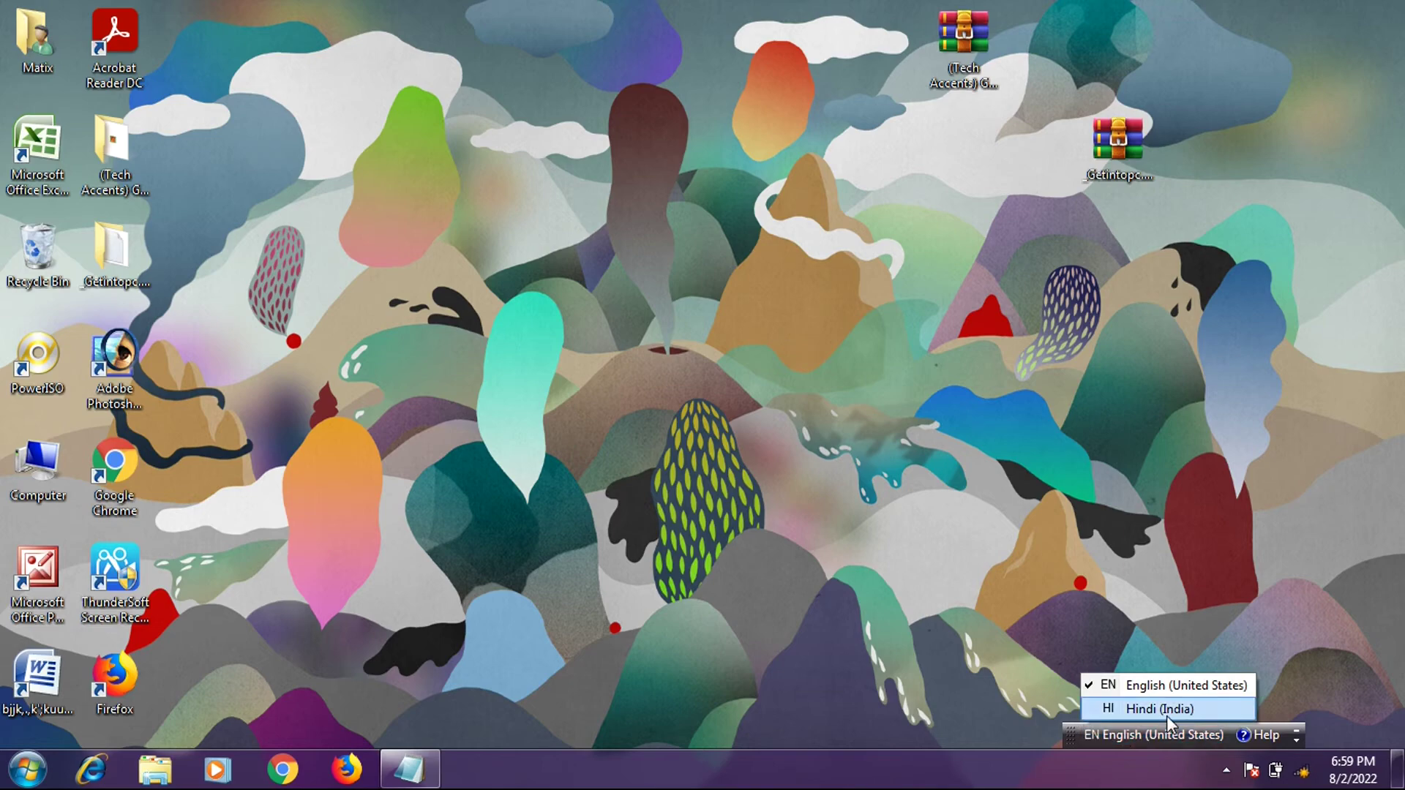
pyautogui.click(1166, 710)
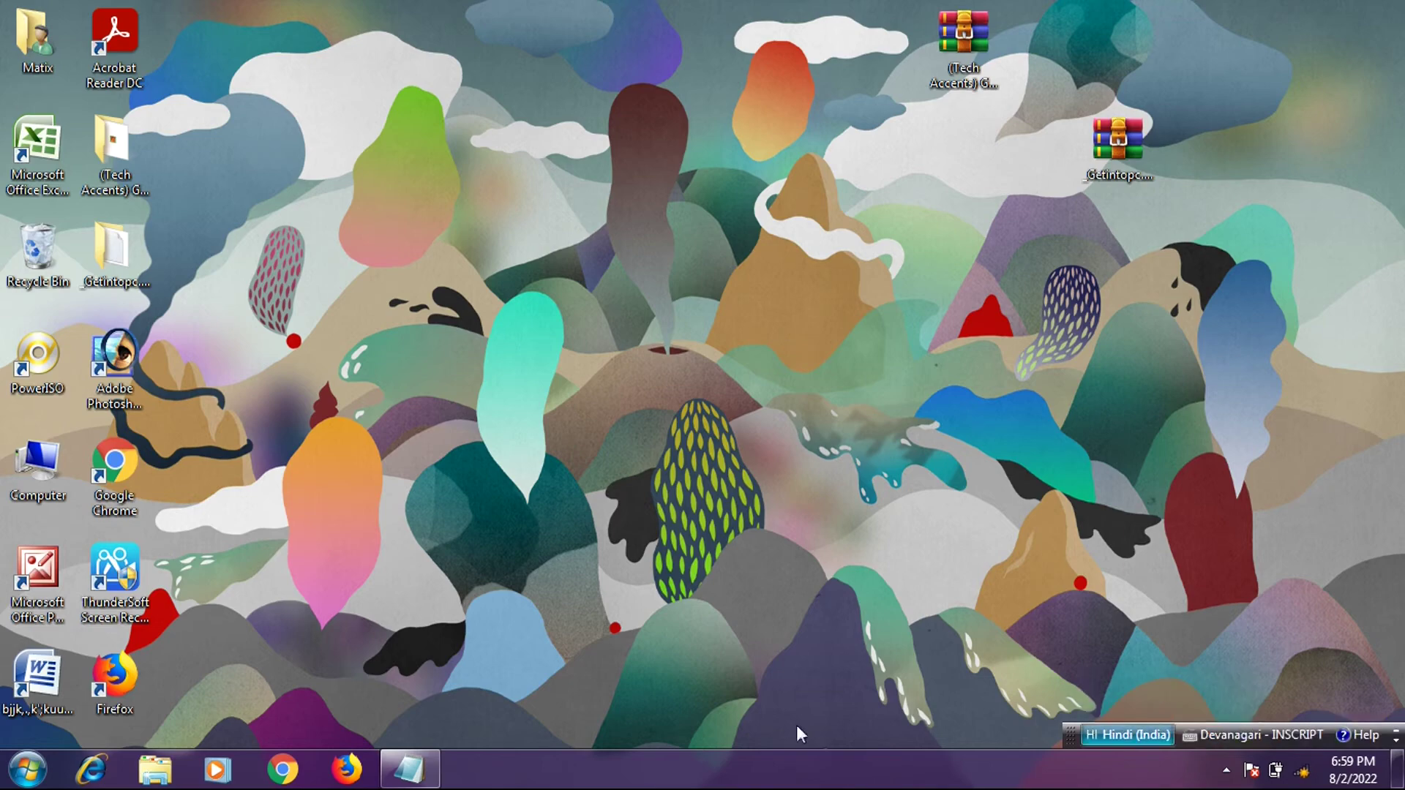
pyautogui.click(410, 769)
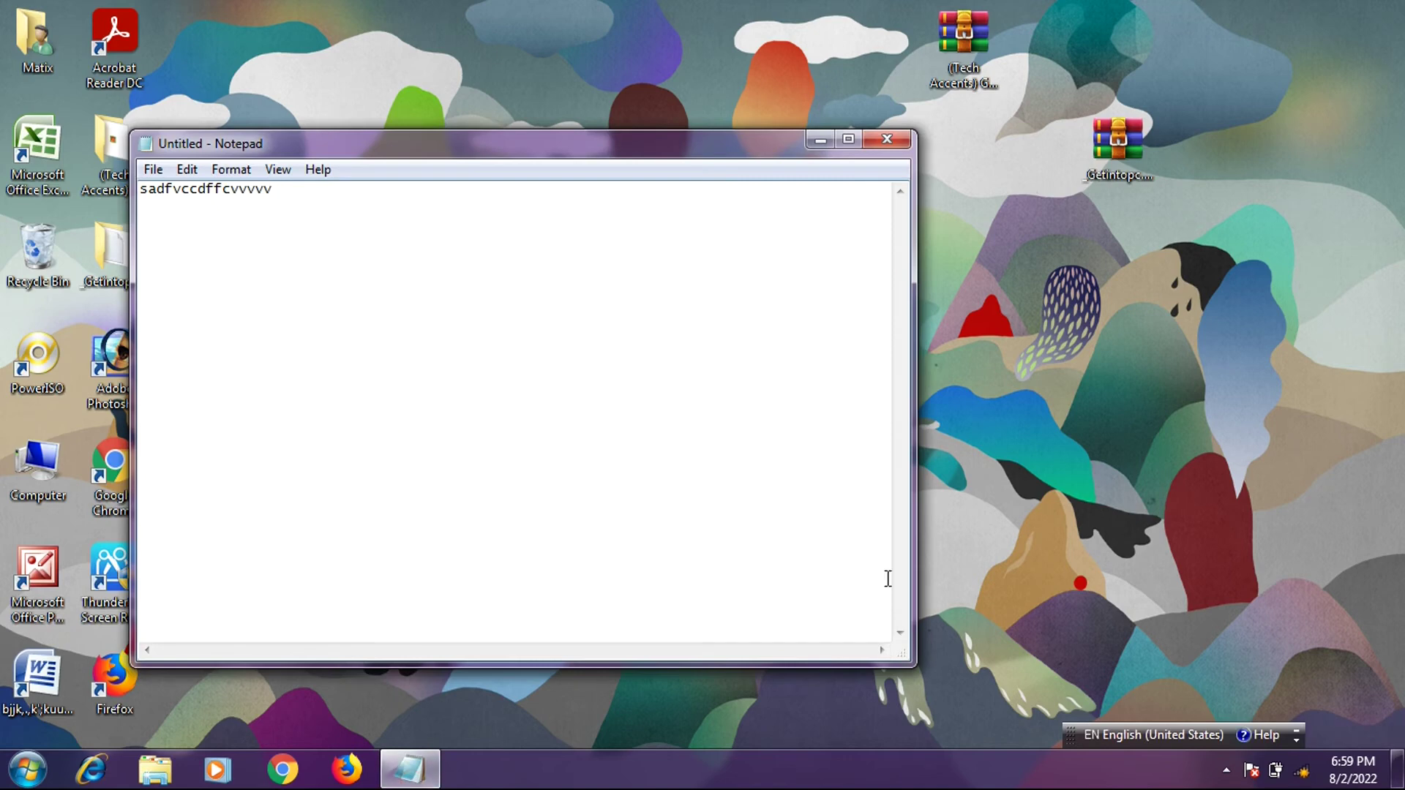
# - Switch to Hindi (India) and delete the old 'sadfvccdffcvvvvv' test text from the note
pyautogui.click(1144, 728)
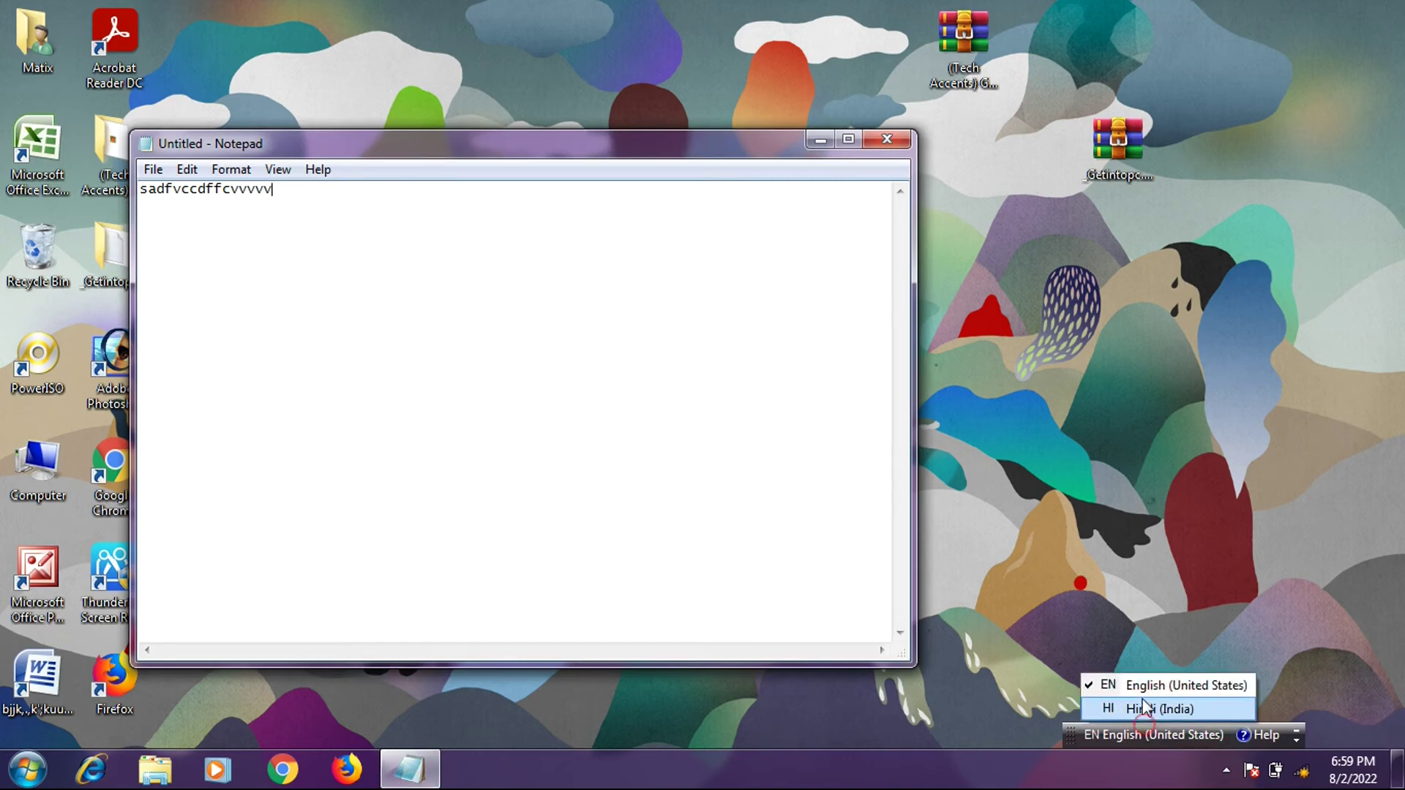
pyautogui.click(1144, 708)
pyautogui.click(751, 515)
pyautogui.write('ि')
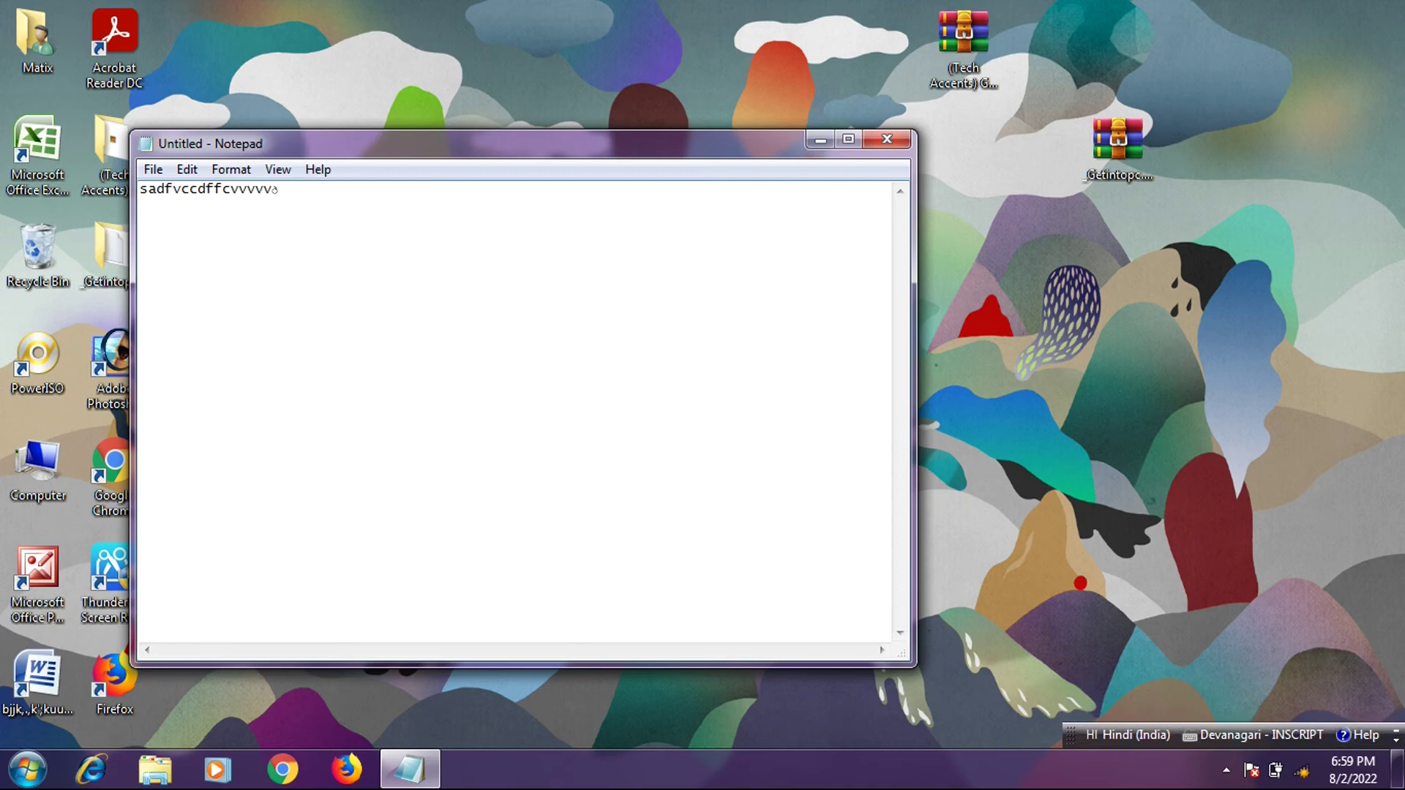
pyautogui.hotkey('ctrl', 'a')
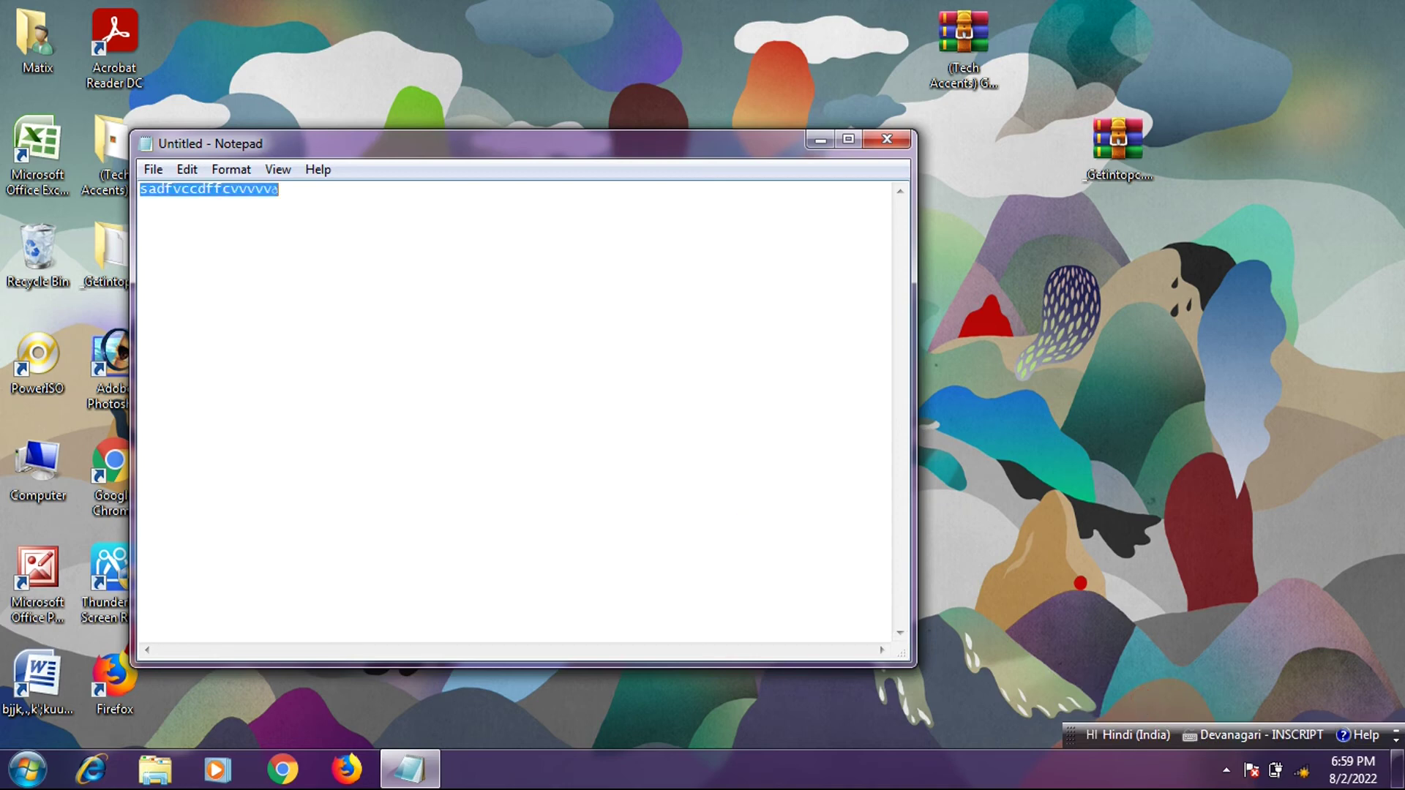
pyautogui.press('BackSpace')
pyautogui.write('ठठ')
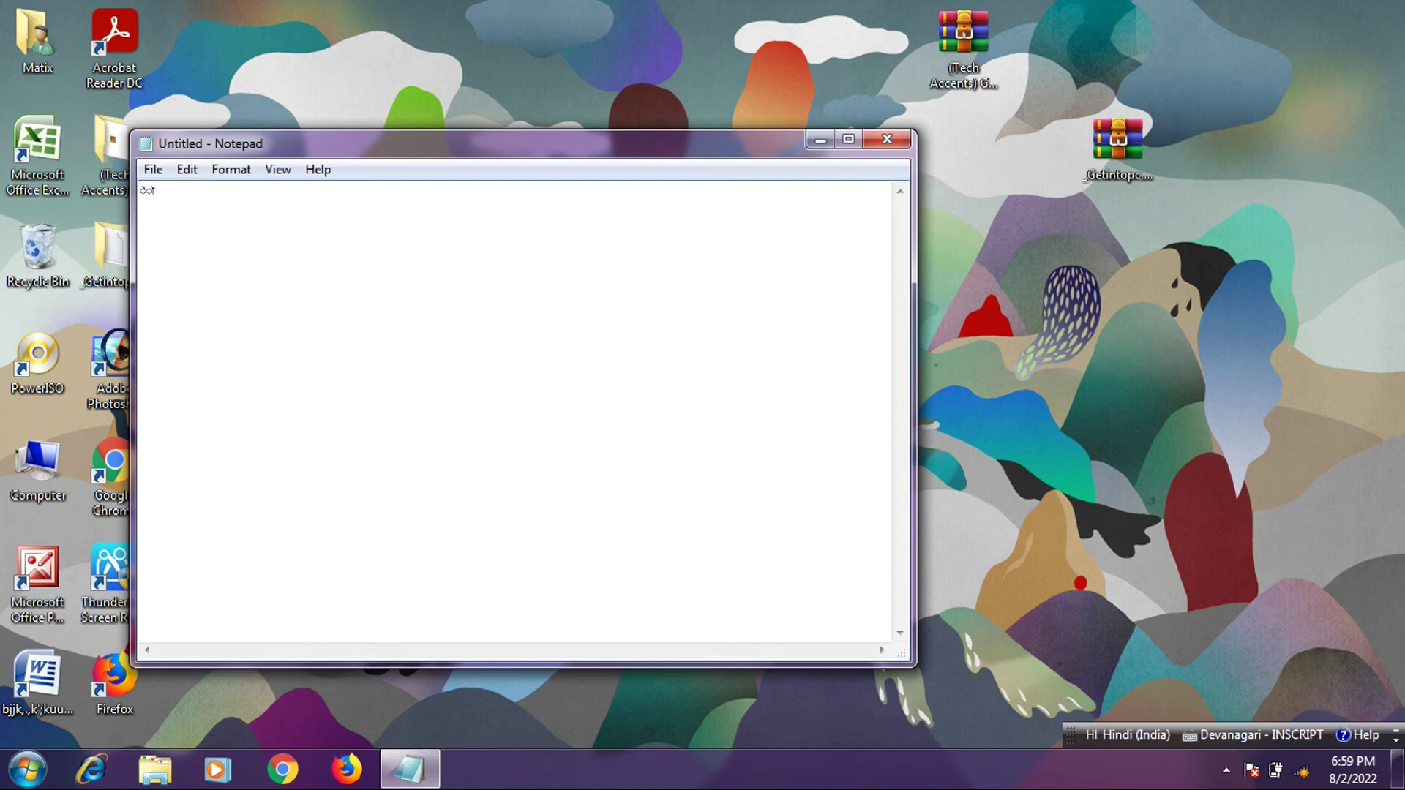
# - Remove the stray Devanagari characters and set the Hindi keyboard layout to Google Input Tools
pyautogui.click(1249, 735)
pyautogui.click(1242, 710)
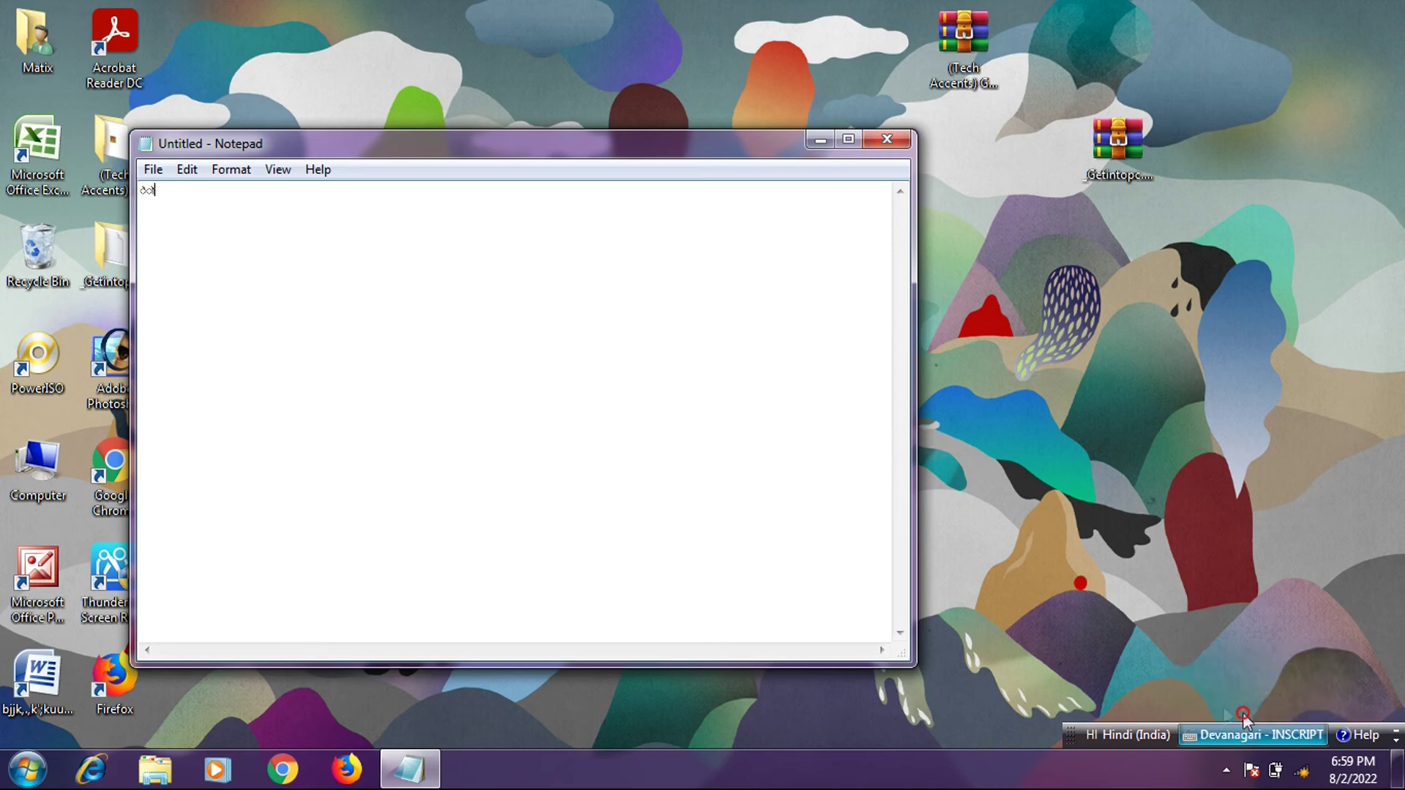
pyautogui.click(833, 545)
pyautogui.press('BackSpace')
pyautogui.press('BackSpace')
pyautogui.write('्')
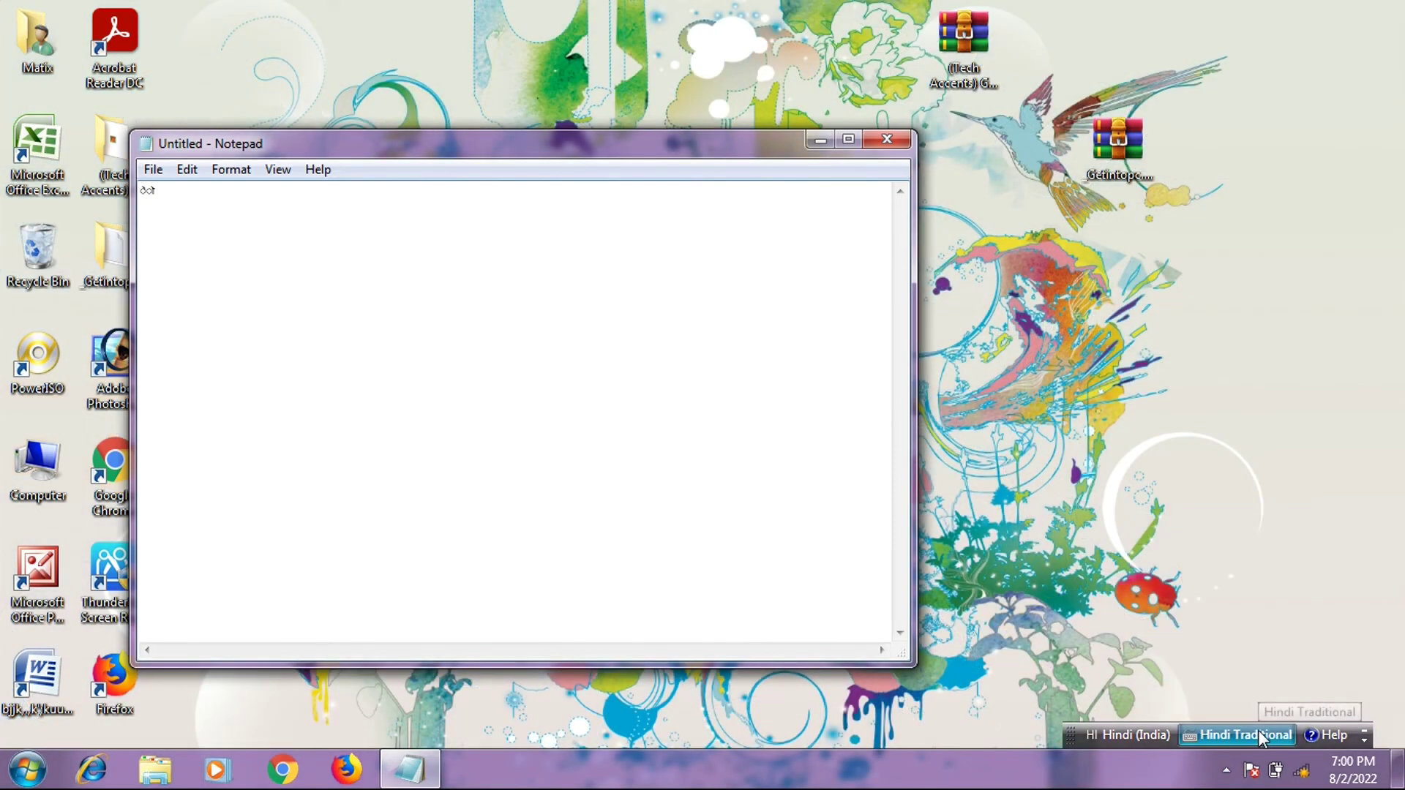
pyautogui.click(1260, 736)
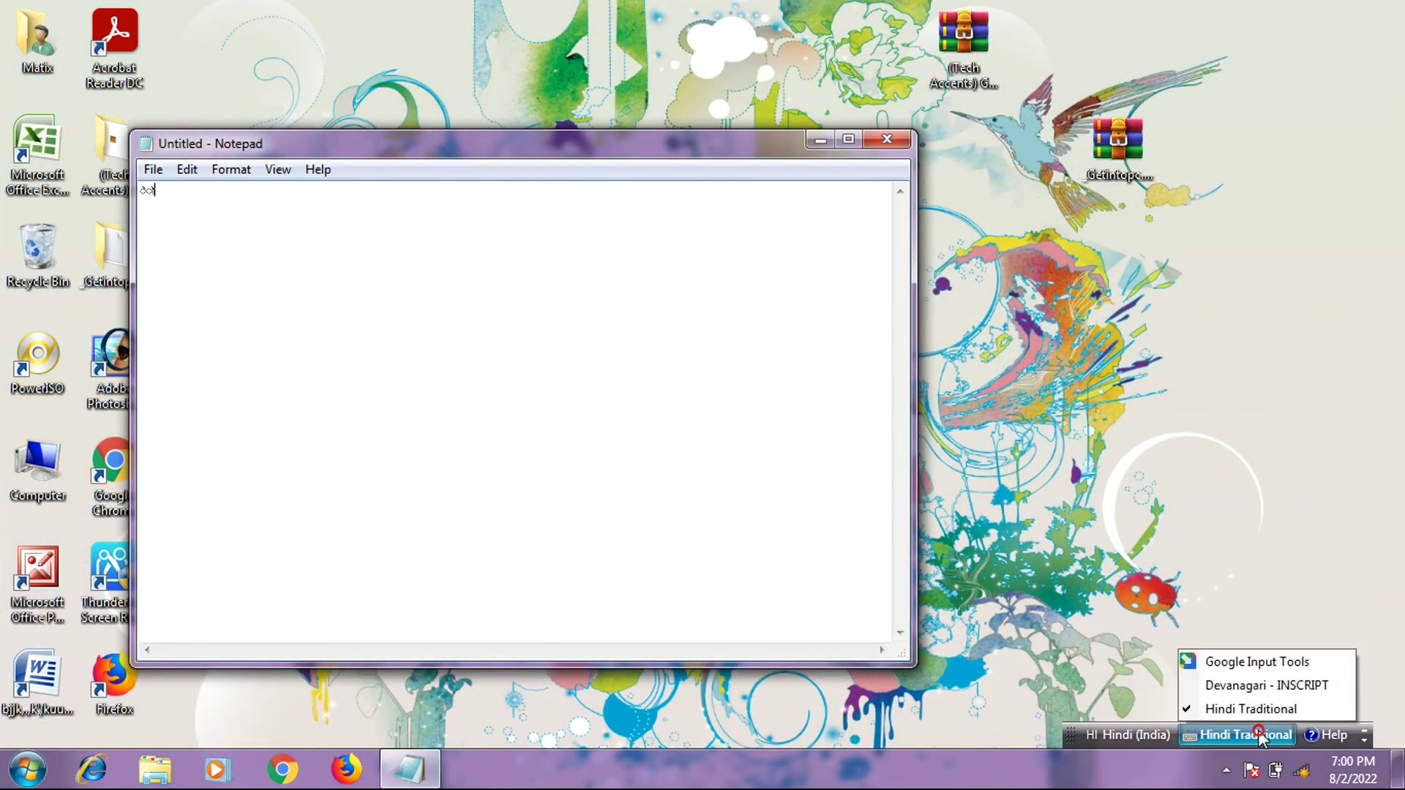
pyautogui.click(1253, 668)
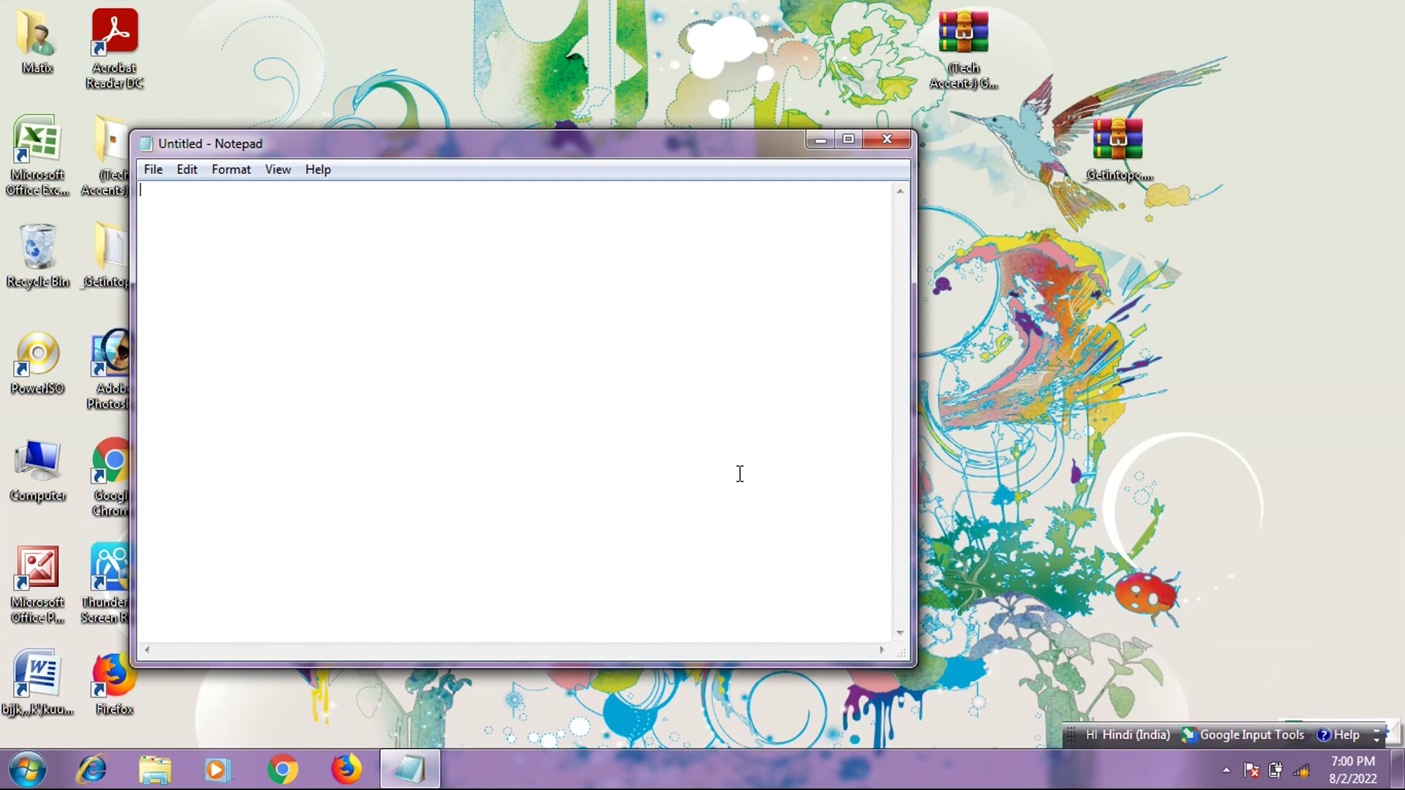
# - Type 'sanjay' with Google Input Tools and accept the transliterated word संजय
pyautogui.write('ssa')
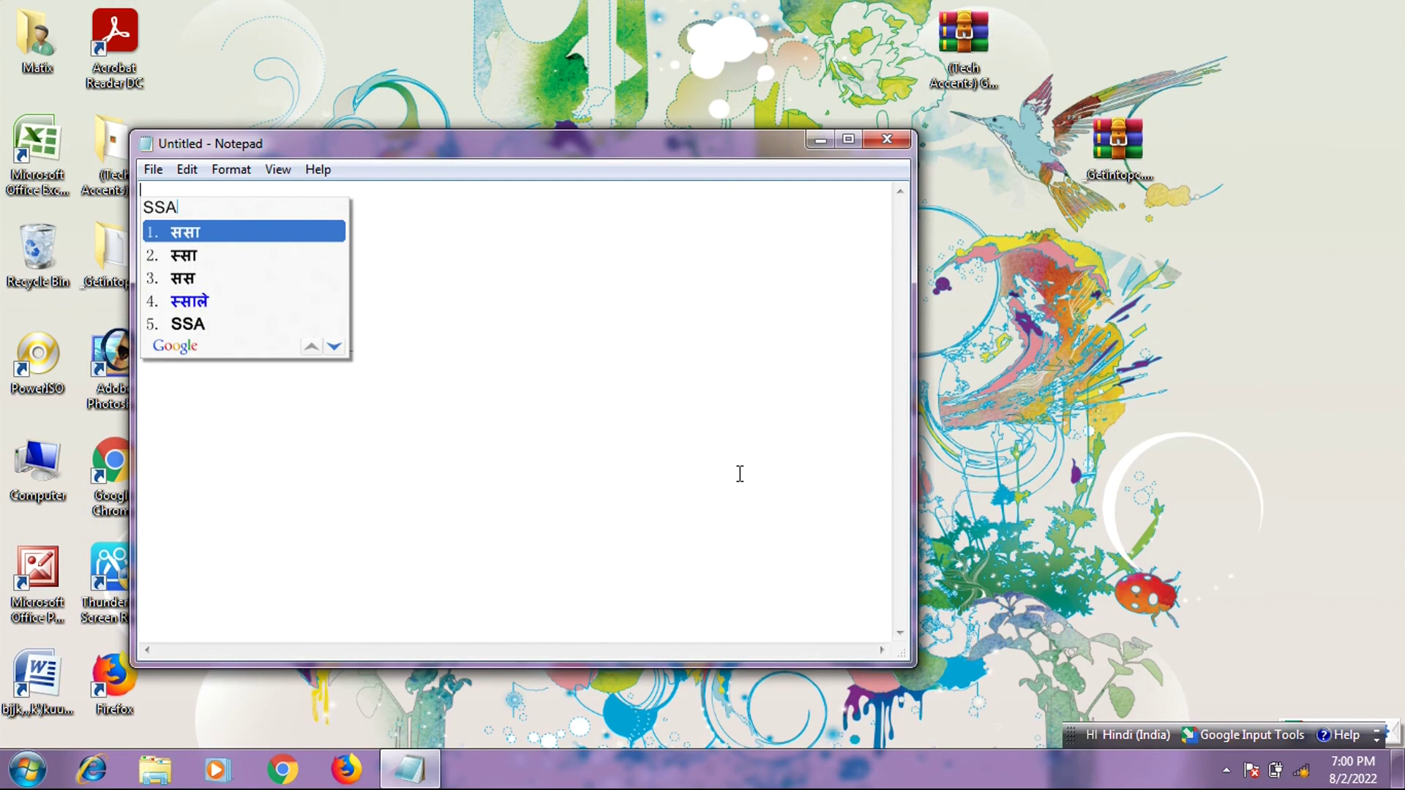
pyautogui.press('BackSpace')
pyautogui.press('BackSpace')
pyautogui.press('BackSpace')
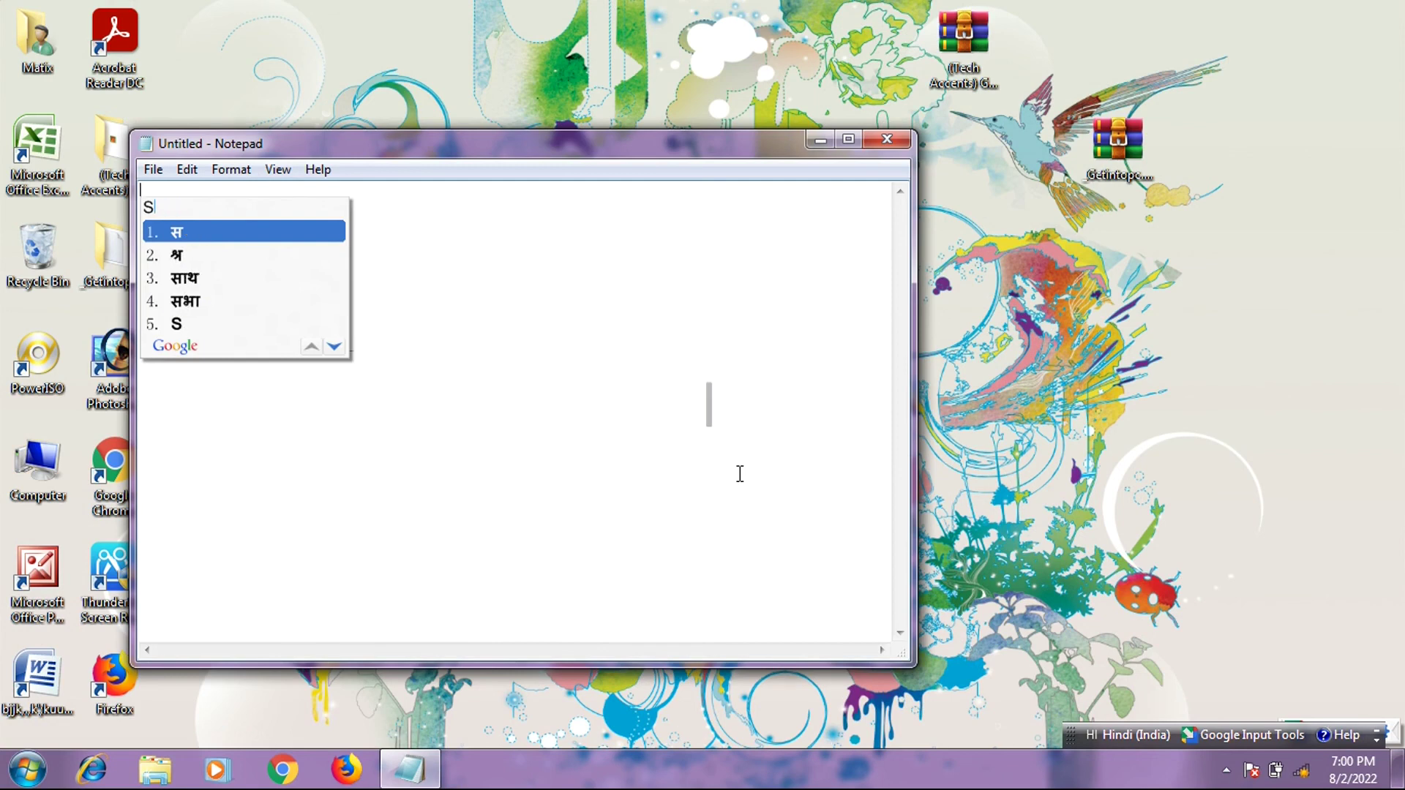
pyautogui.write('sanja')
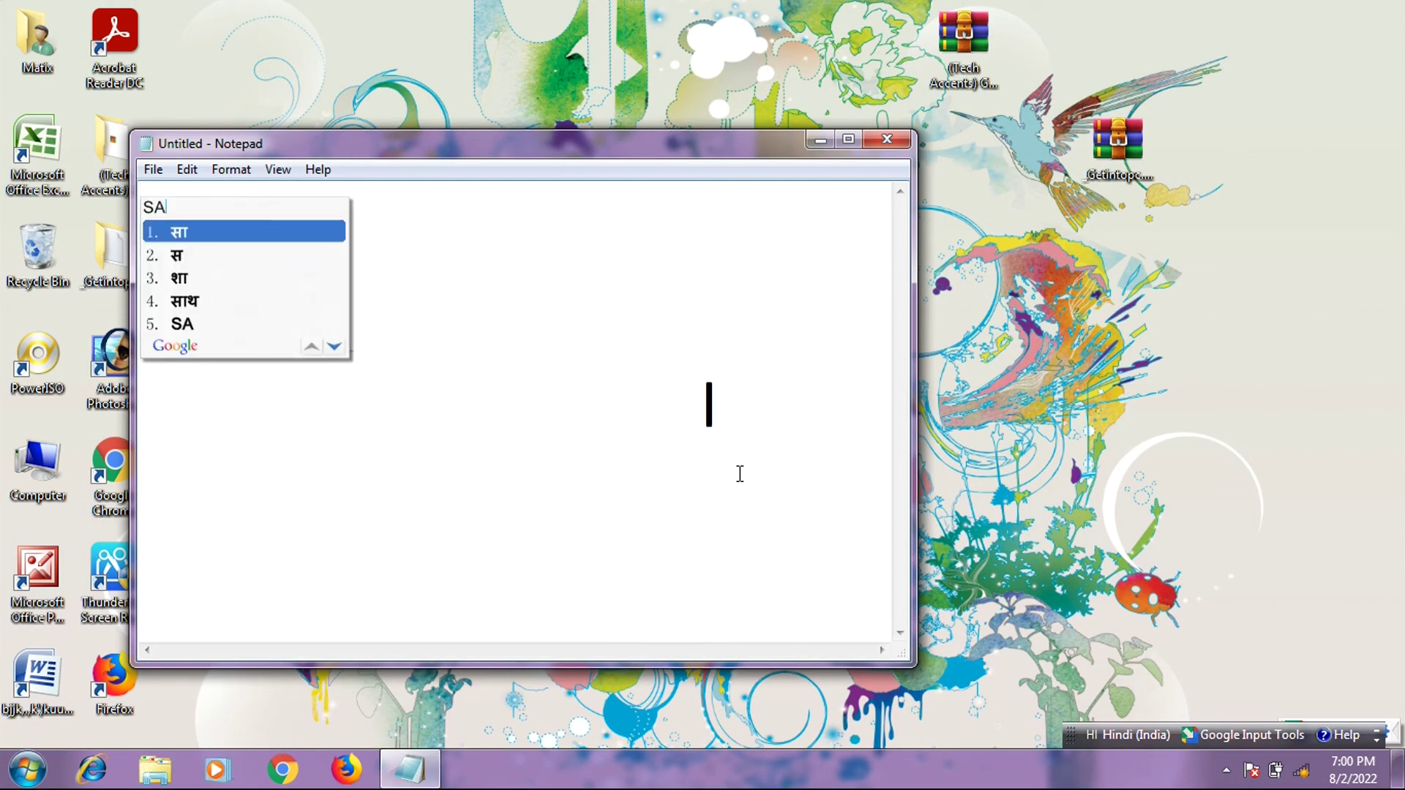
pyautogui.write('y')
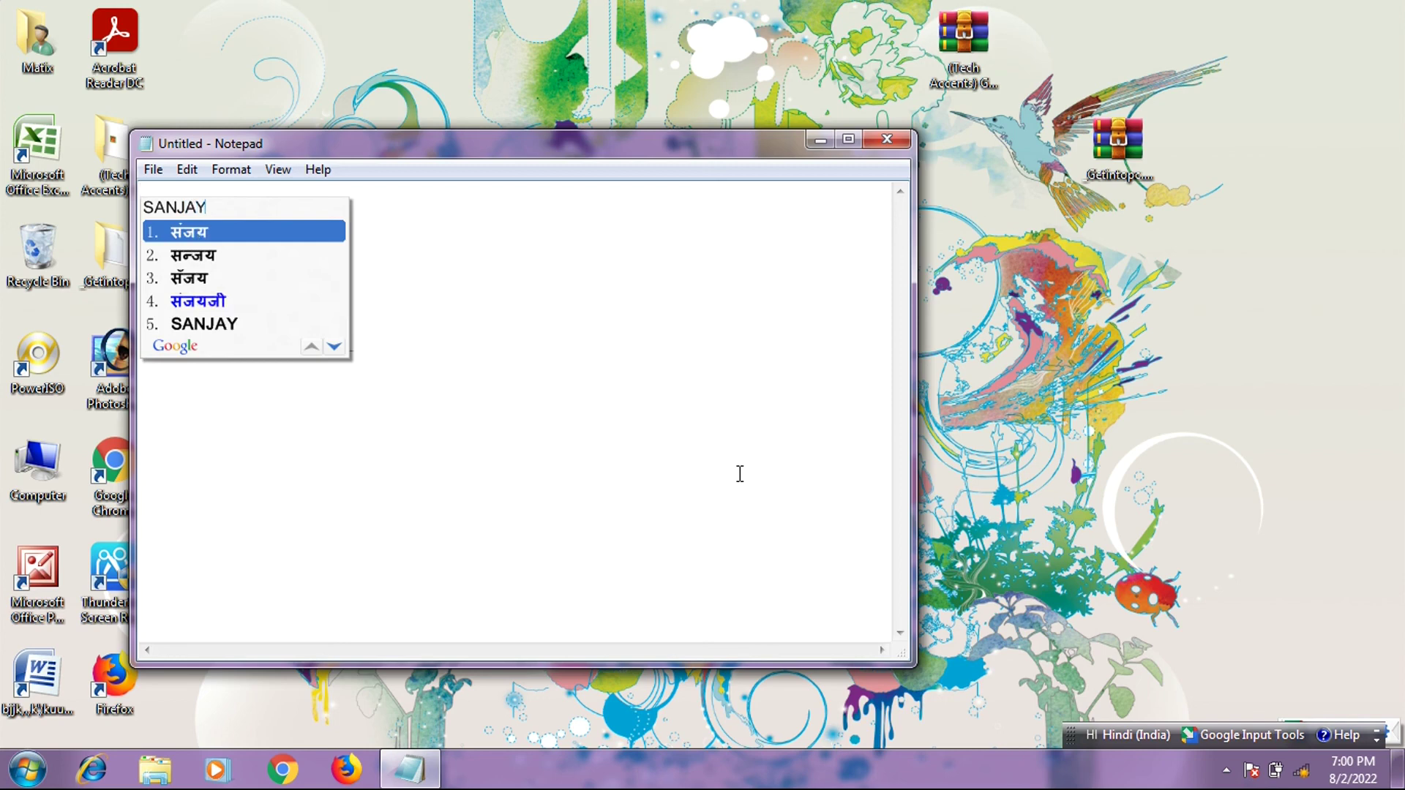
pyautogui.press('space')
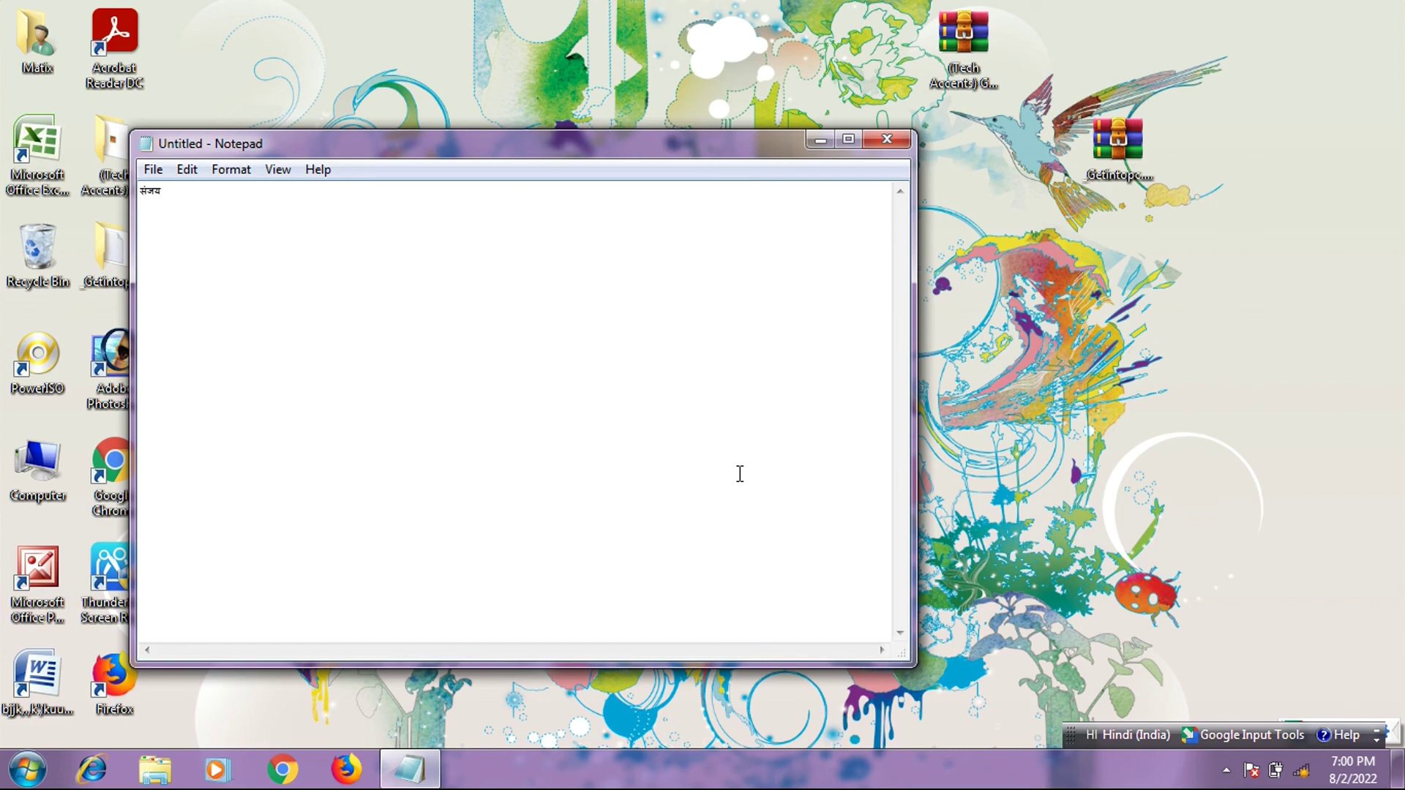